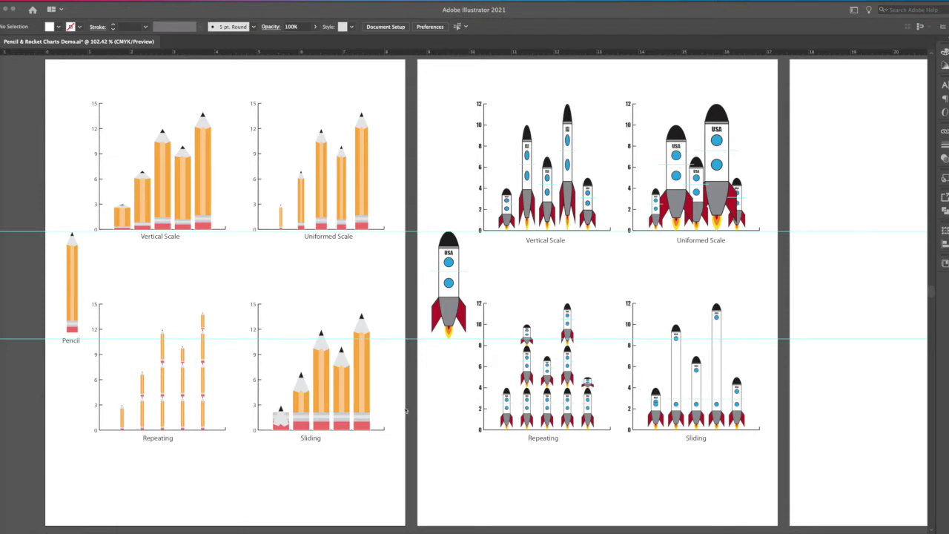
# - Draw a narrow vertical rectangle about 0.07 by 2.31 in between the two guides on the blank artboard
pyautogui.hscroll(10, 405, 411)
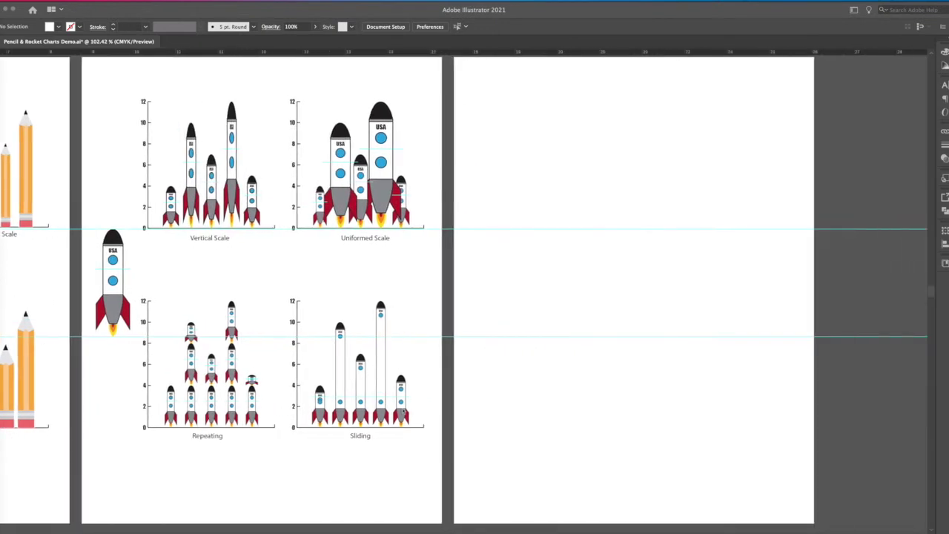
pyautogui.hscroll(1, 403, 411)
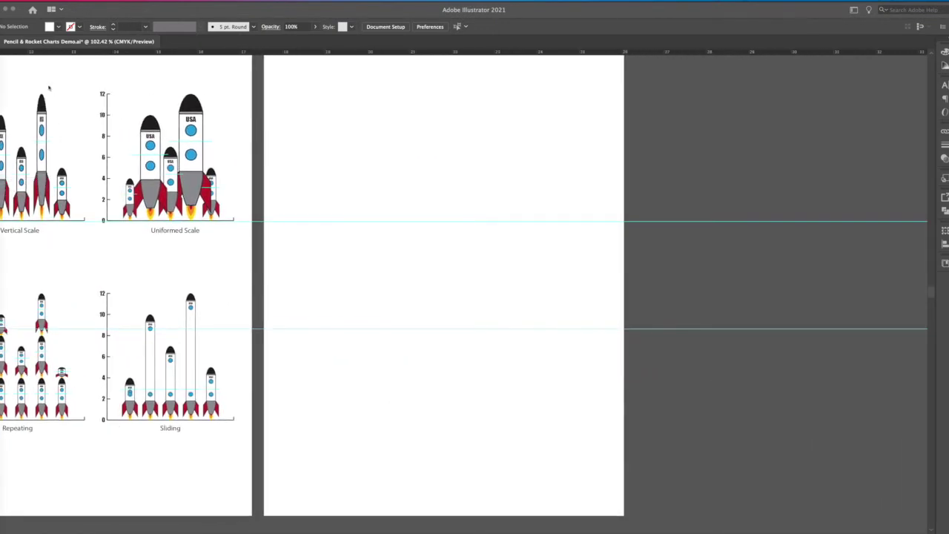
pyautogui.moveTo(23, 80)
pyautogui.click(11, 159)
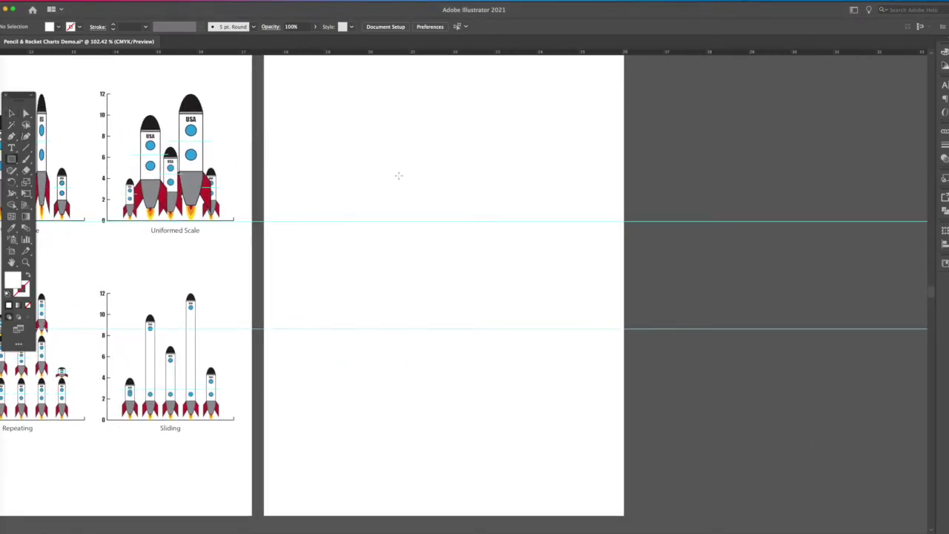
pyautogui.moveTo(395, 221)
pyautogui.mouseDown()
pyautogui.moveTo(399, 328)
pyautogui.moveTo(399, 320)
pyautogui.mouseUp()
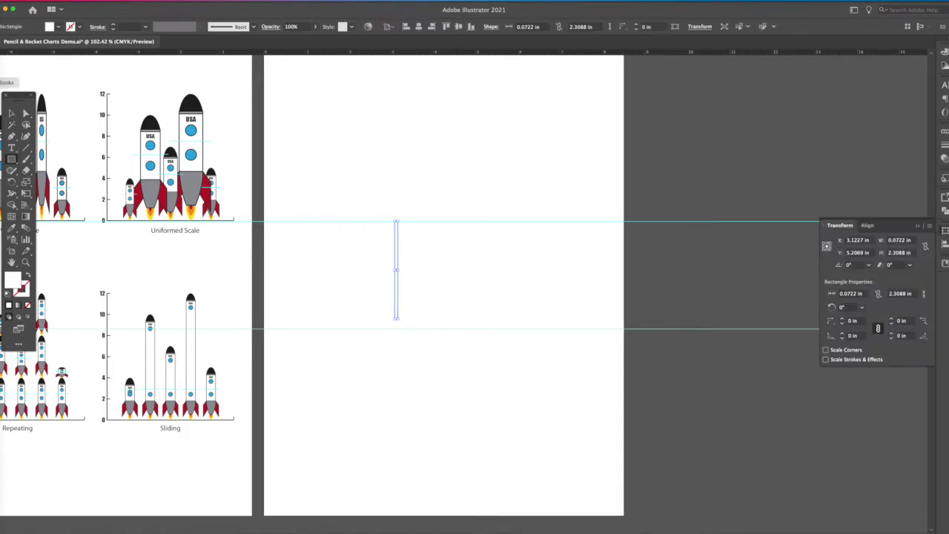
pyautogui.click(11, 113)
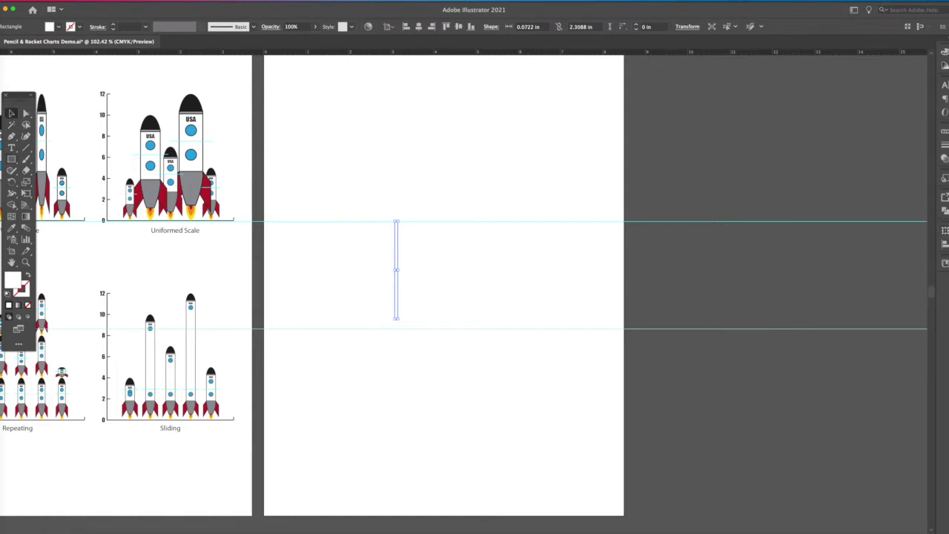
# - Build the pencil body from three adjoining yellow copies of the strip, lightening the centre one with a value of 75
pyautogui.moveTo(804, 121); pyautogui.dragTo(633, 122)
pyautogui.click(601, 195)
pyautogui.press('super+equal')
pyautogui.press('super+equal')
pyautogui.press('super+equal')
pyautogui.moveTo(460, 292); pyautogui.dragTo(469, 292)
pyautogui.click(945, 158)
pyautogui.click(900, 141)
pyautogui.write('75')
pyautogui.moveTo(460, 204); pyautogui.dragTo(476, 203)
# - Draw a light grey rectangle about 0.21 by 0.06 in directly under the pencil body, matching the body's width
pyautogui.press('m')
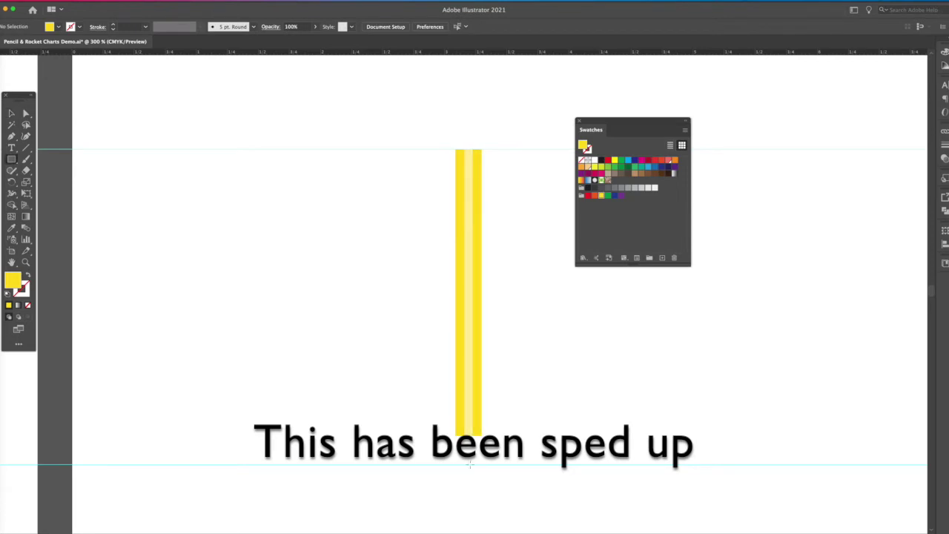
pyautogui.moveTo(456, 435); pyautogui.dragTo(564, 448)
pyautogui.click(641, 187)
pyautogui.press('v')
pyautogui.press('z')
pyautogui.click(11, 113)
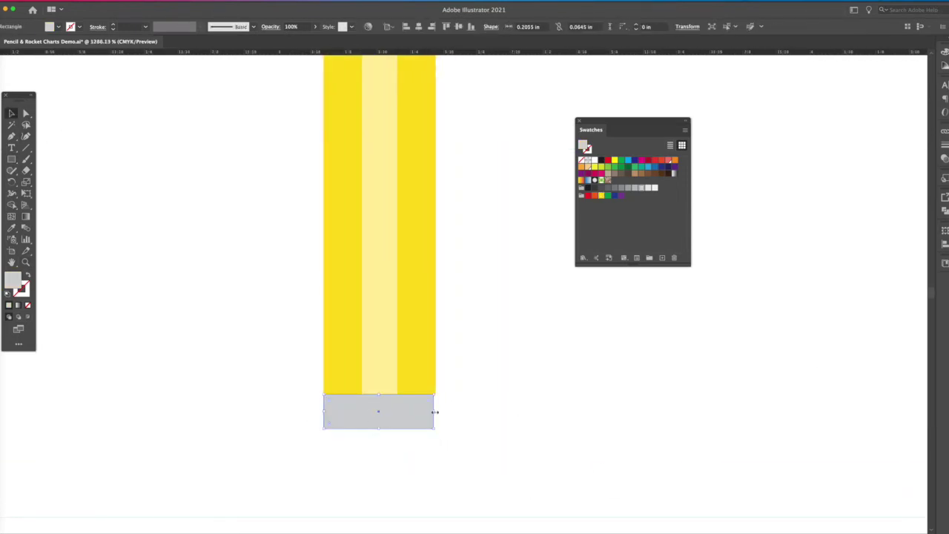
pyautogui.moveTo(434, 411); pyautogui.dragTo(436, 411)
# - Shorten the grey rectangle and duplicate it downward into stacked ferrule bands, recolouring one band a lighter grey
pyautogui.moveTo(380, 428); pyautogui.dragTo(379, 404)
pyautogui.moveTo(388, 399)
pyautogui.mouseDown()
pyautogui.moveTo(402, 429)
pyautogui.moveTo(380, 477)
pyautogui.mouseUp()
pyautogui.press('super+d')
pyautogui.click(400, 408)
pyautogui.click(650, 189)
# - Fill the eraser block at the pencil's lower end with the pinkish-red swatch
pyautogui.click(453, 392)
pyautogui.click(669, 161)
pyautogui.click(373, 465)
pyautogui.click(423, 419)
# - Draw a pointed pencil tip with a scalloped lower edge on top of the body using the Pen tool, filled peach
pyautogui.scroll(10, 441, 437)
pyautogui.press('p')
pyautogui.click(377, 246)
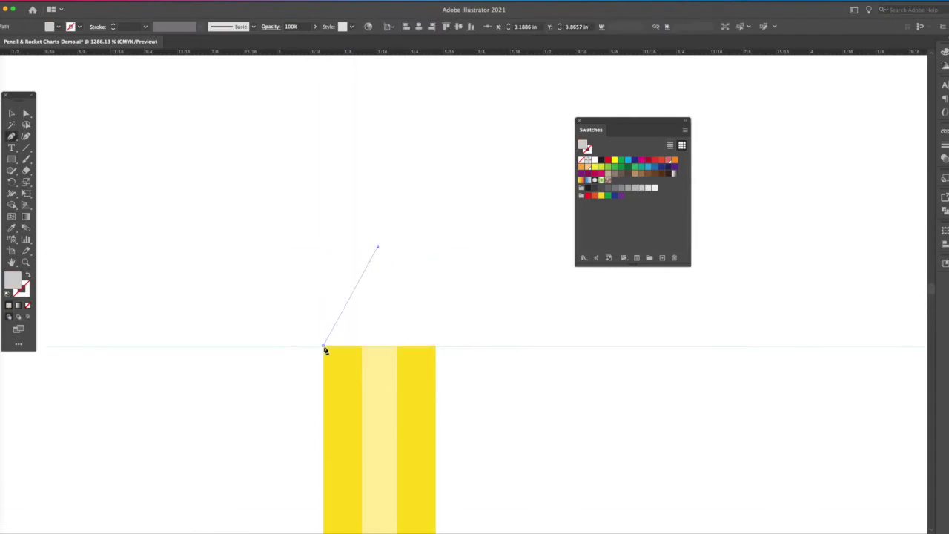
pyautogui.click(325, 346)
pyautogui.moveTo(362, 357)
pyautogui.mouseDown()
pyautogui.moveTo(383, 343)
pyautogui.moveTo(462, 347)
pyautogui.mouseUp()
pyautogui.click(397, 362)
pyautogui.click(435, 346)
pyautogui.click(378, 248)
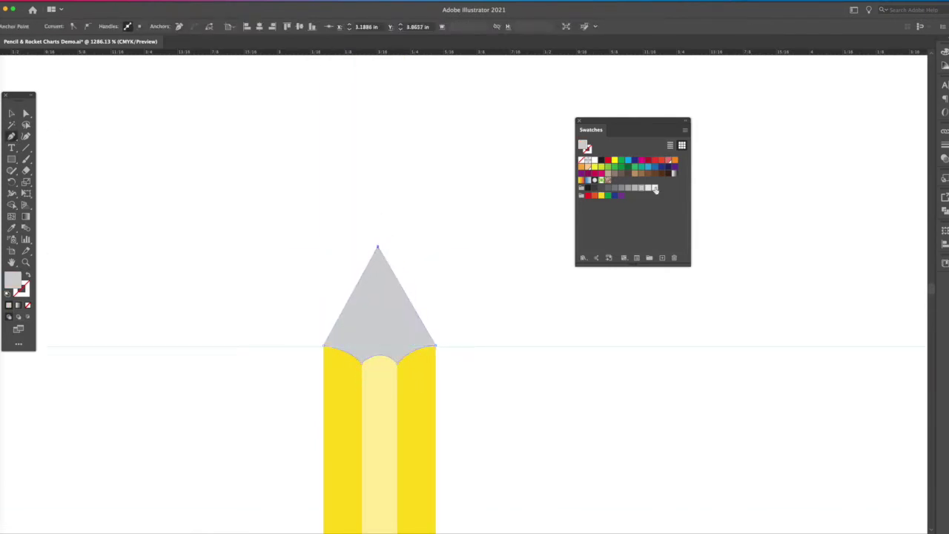
pyautogui.click(589, 167)
# - Draw a horizontal line across the upper half of the peach tip and divide the tip along it with Pathfinder
pyautogui.click(11, 113)
pyautogui.click(25, 147)
pyautogui.moveTo(331, 293); pyautogui.dragTo(443, 294)
pyautogui.press('v')
pyautogui.keyDown('shift'); pyautogui.click(379, 319); pyautogui.keyUp('shift')
pyautogui.click(944, 211)
pyautogui.click(833, 239)
# - Fill the upper piece of the divided tip with black as the pencil lead
pyautogui.press('a')
pyautogui.click(390, 284)
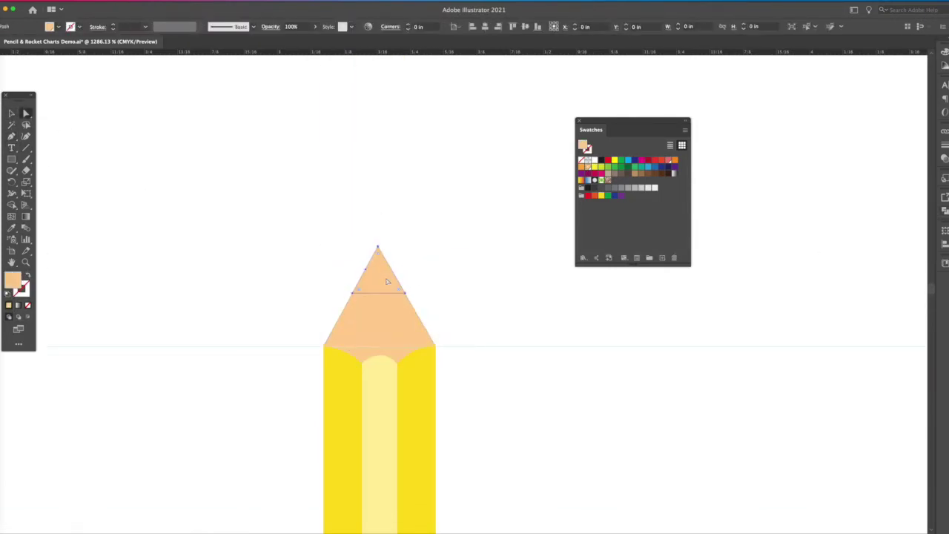
pyautogui.click(601, 160)
pyautogui.click(487, 232)
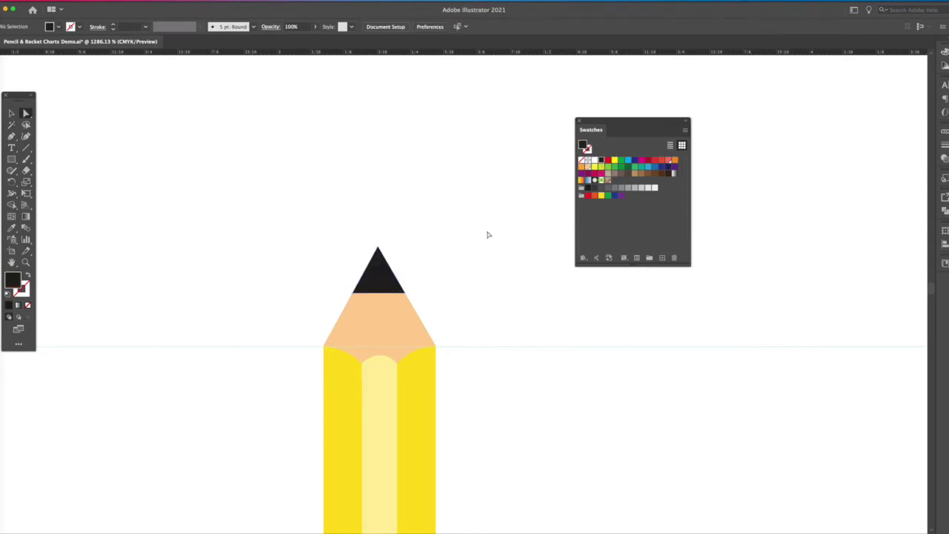
# - Draw a rectangle without fill or stroke, about 0.40 by 2.66 in, around the whole pencil as its boundary
pyautogui.press('super+minus')
pyautogui.press('super+minus')
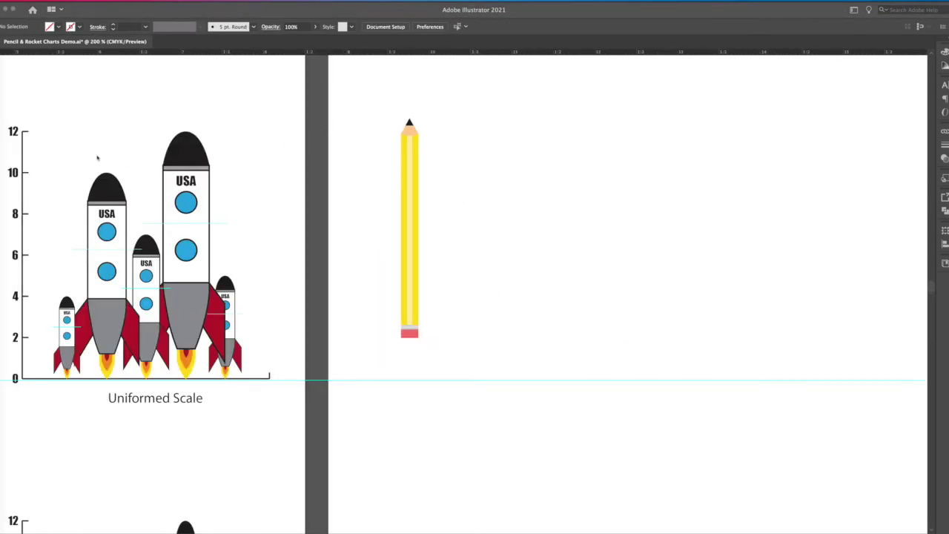
pyautogui.click(105, 108)
pyautogui.click(13, 128)
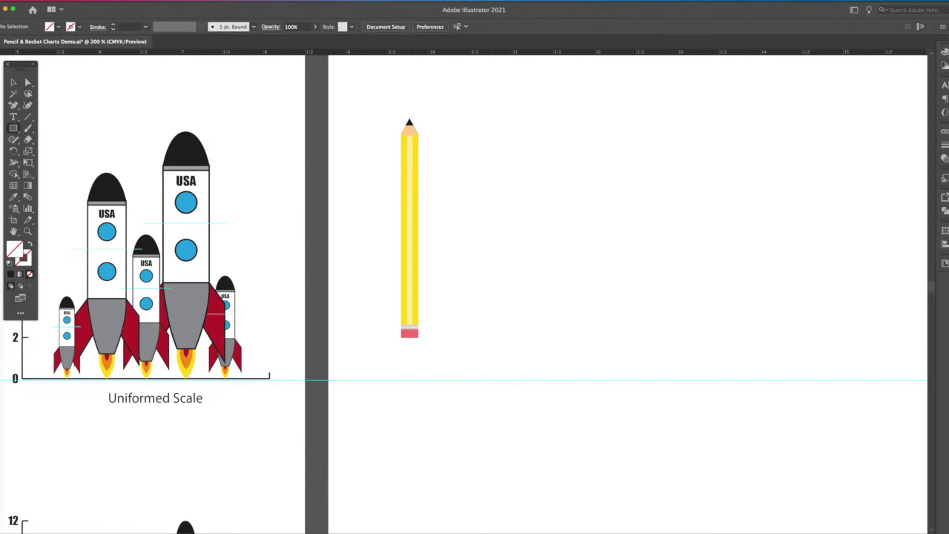
pyautogui.moveTo(395, 119)
pyautogui.mouseDown()
pyautogui.moveTo(448, 324)
pyautogui.moveTo(427, 339)
pyautogui.mouseUp()
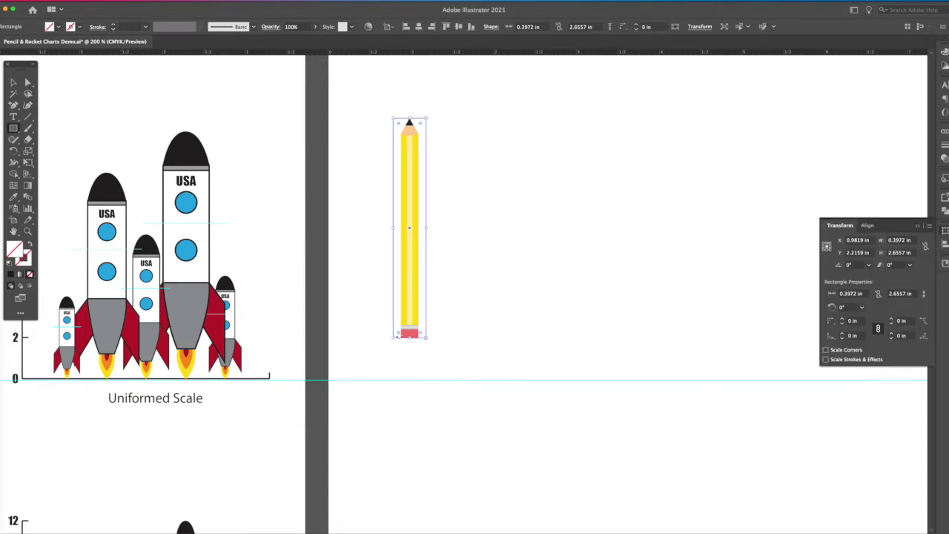
pyautogui.press('Escape')
pyautogui.press('v')
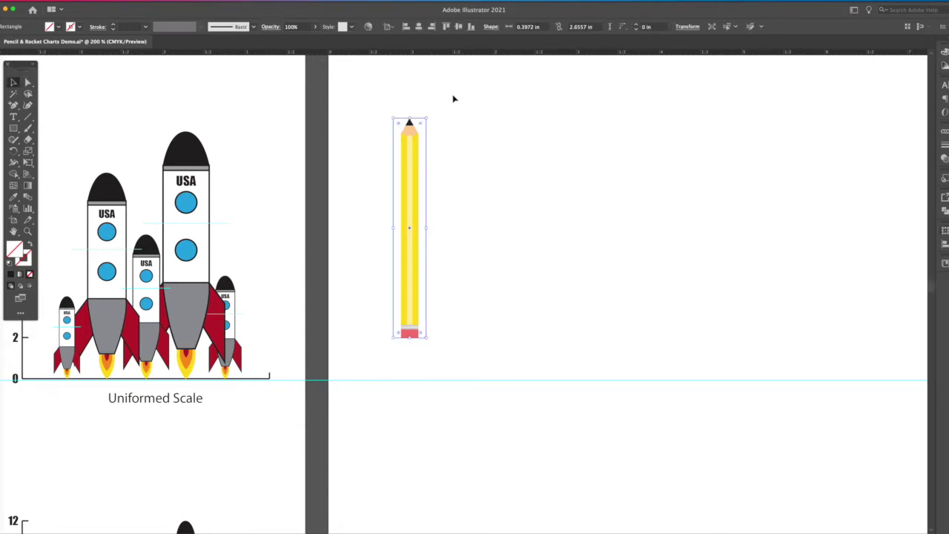
# - Create a new graph design from the pencil artwork together with its surrounding rectangle
pyautogui.moveTo(452, 97)
pyautogui.mouseDown()
pyautogui.moveTo(344, 332)
pyautogui.moveTo(344, 361)
pyautogui.mouseUp()
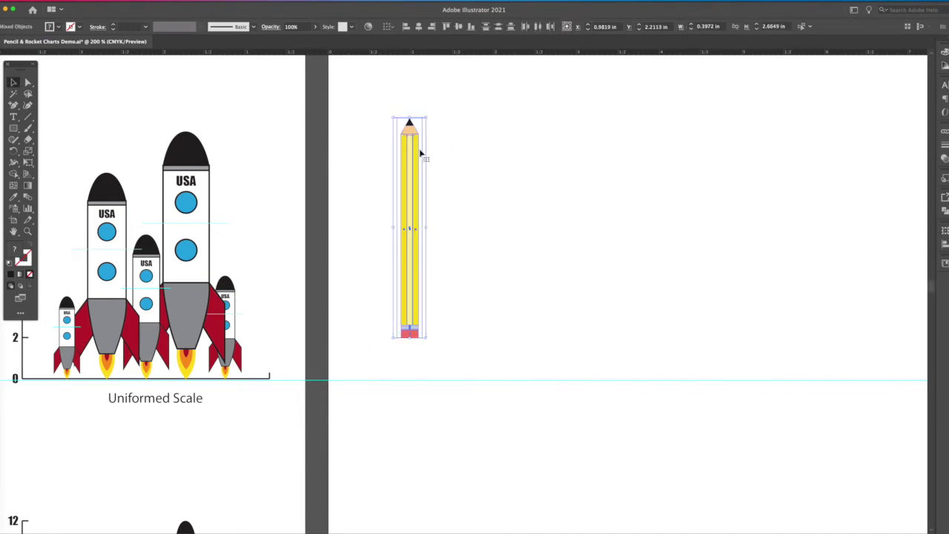
pyautogui.click(74, 1)
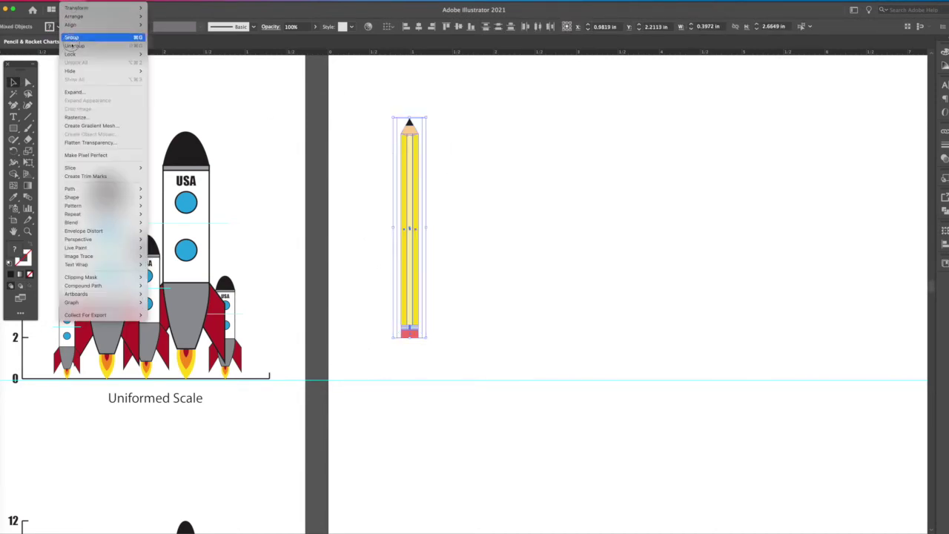
pyautogui.moveTo(85, 303)
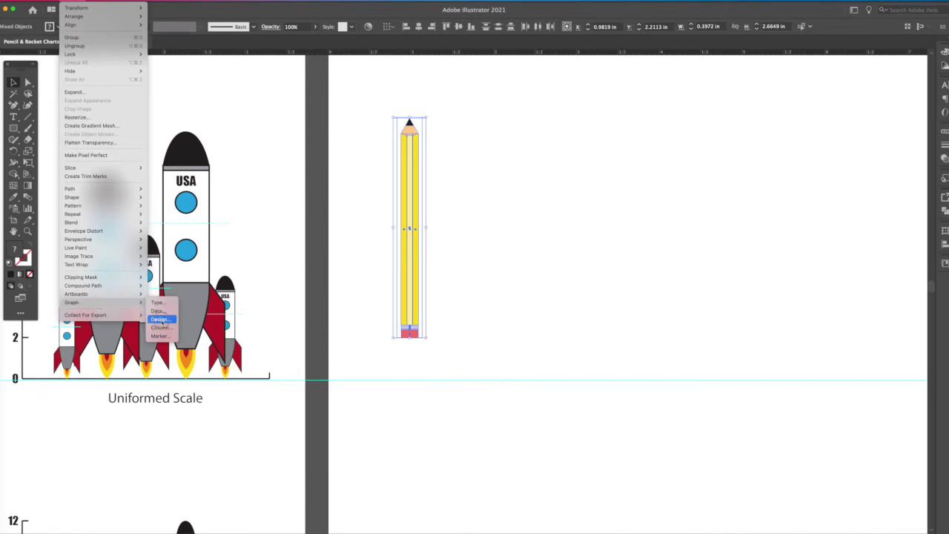
pyautogui.click(160, 319)
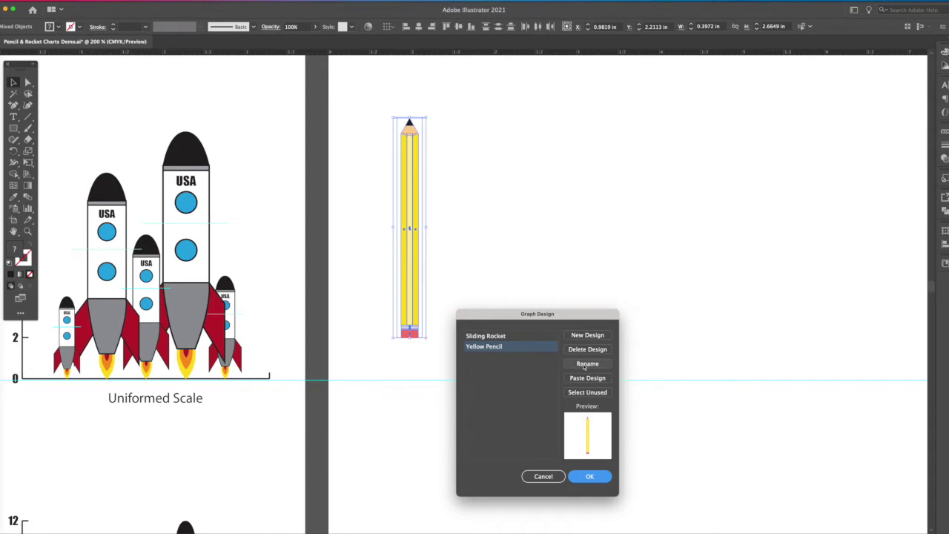
pyautogui.click(587, 334)
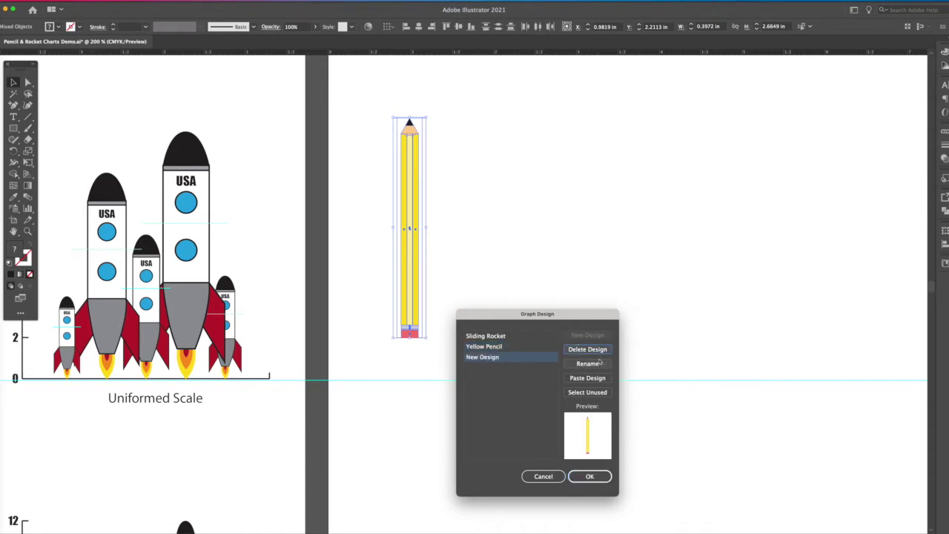
# - Rename the new graph design as Bright Yellow Pencil and accept the design list
pyautogui.click(588, 364)
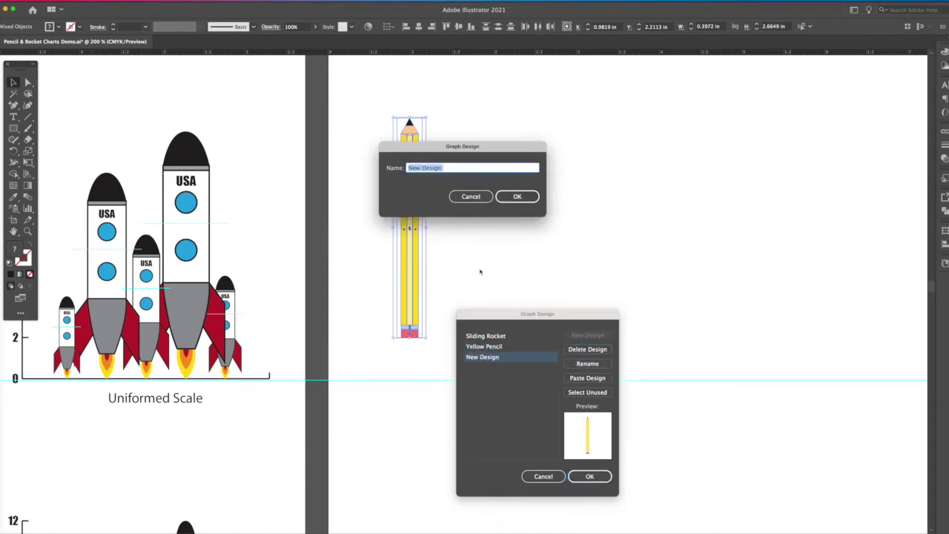
pyautogui.write('Yellow Pencil')
pyautogui.click(510, 199)
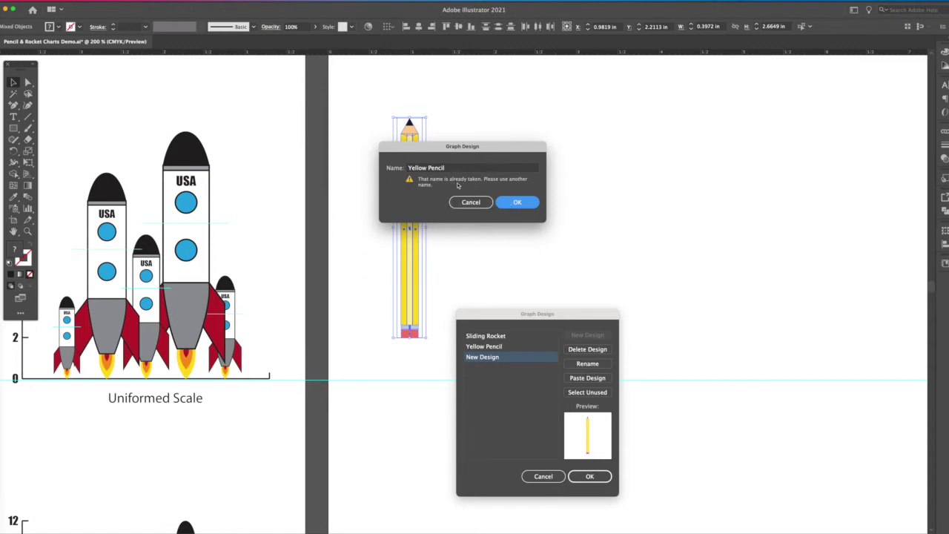
pyautogui.click(421, 168)
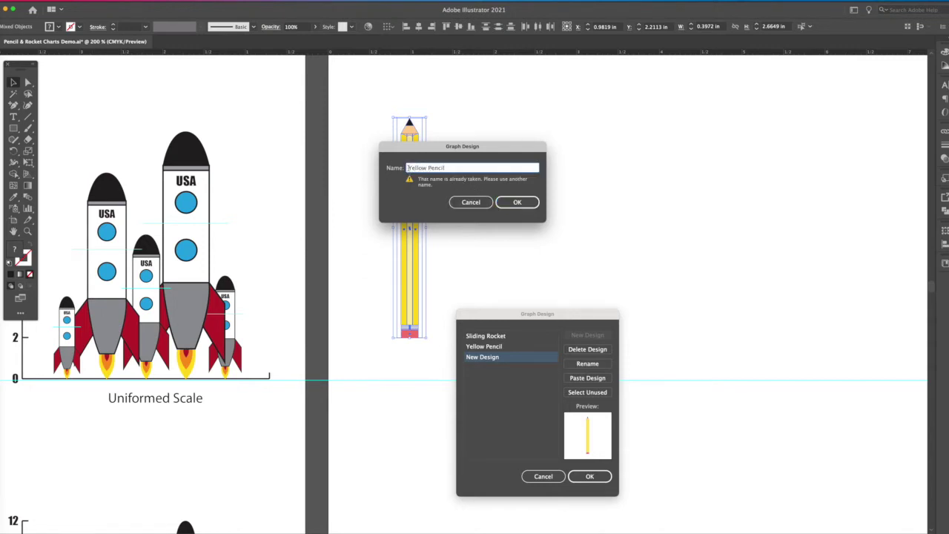
pyautogui.write('Bright')
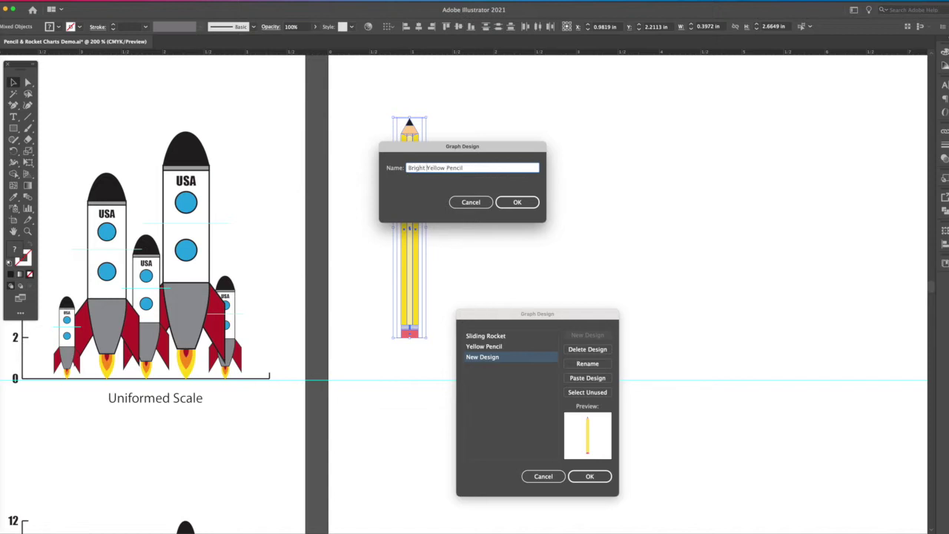
pyautogui.click(519, 203)
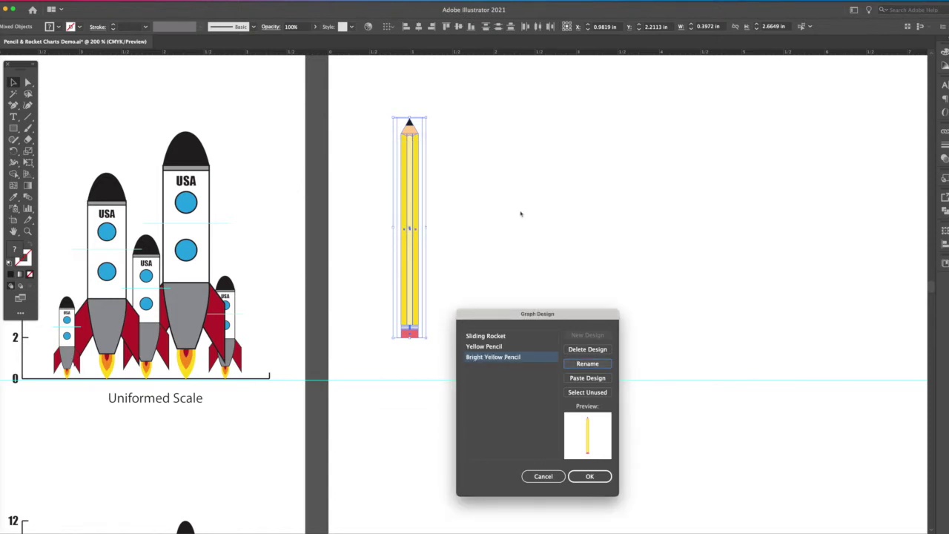
pyautogui.click(591, 477)
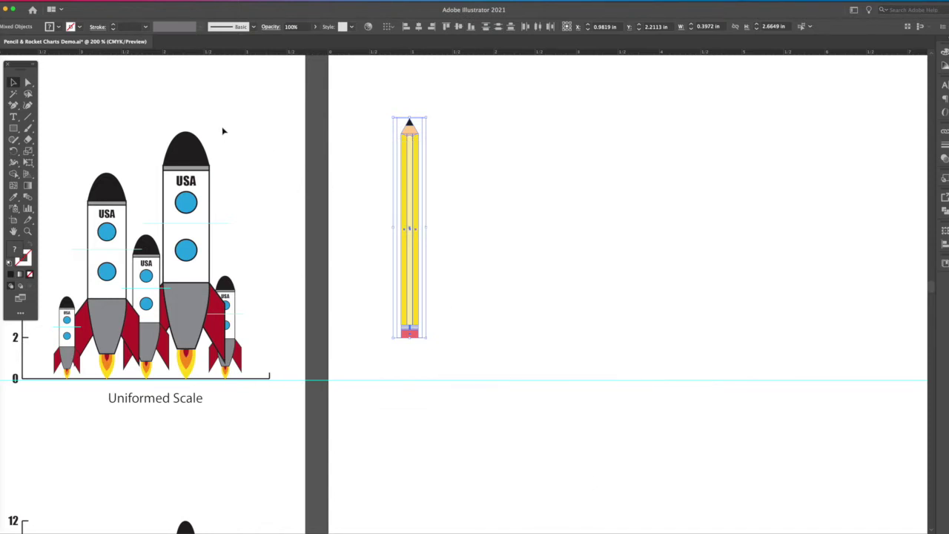
pyautogui.click(207, 103)
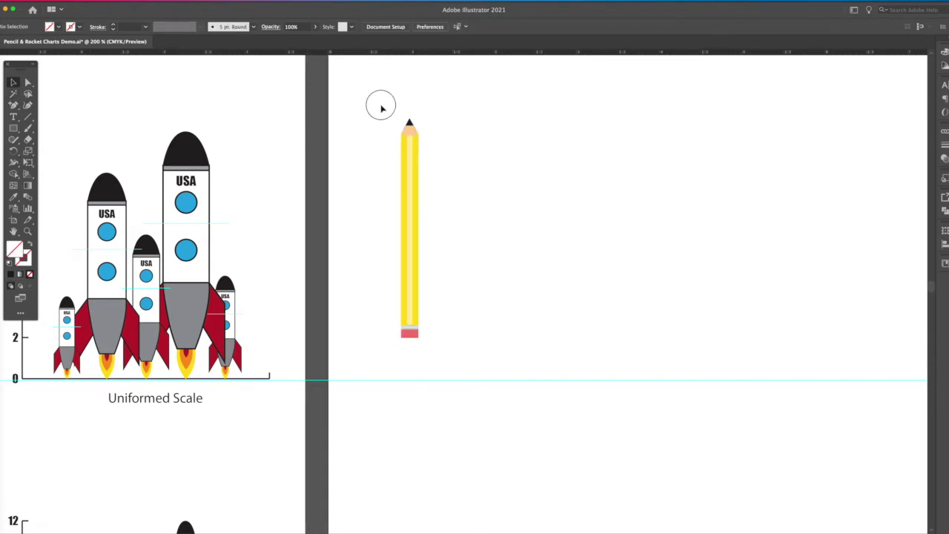
# - Draw a column graph beside the pencil on the upper part of the artboard
pyautogui.moveTo(381, 108); pyautogui.dragTo(468, 354)
pyautogui.click(66, 161)
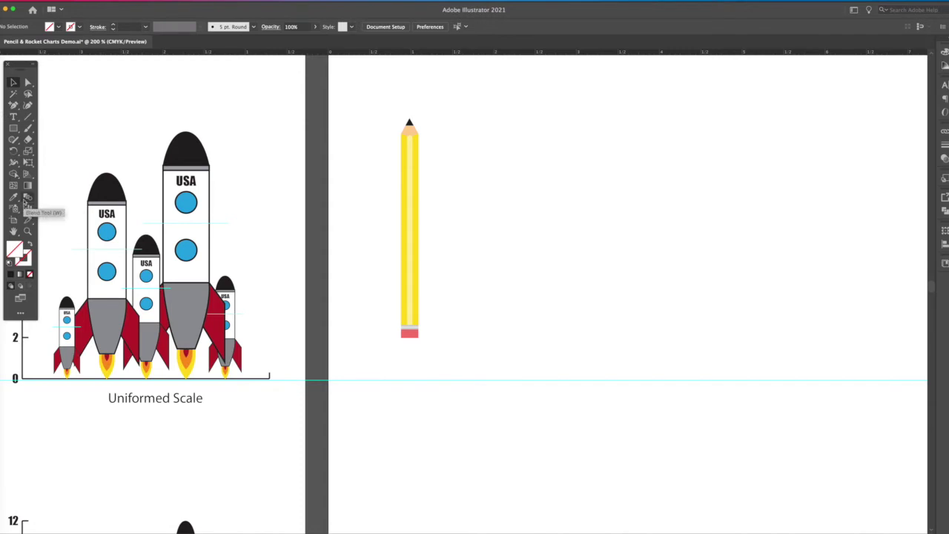
pyautogui.press('super+0')
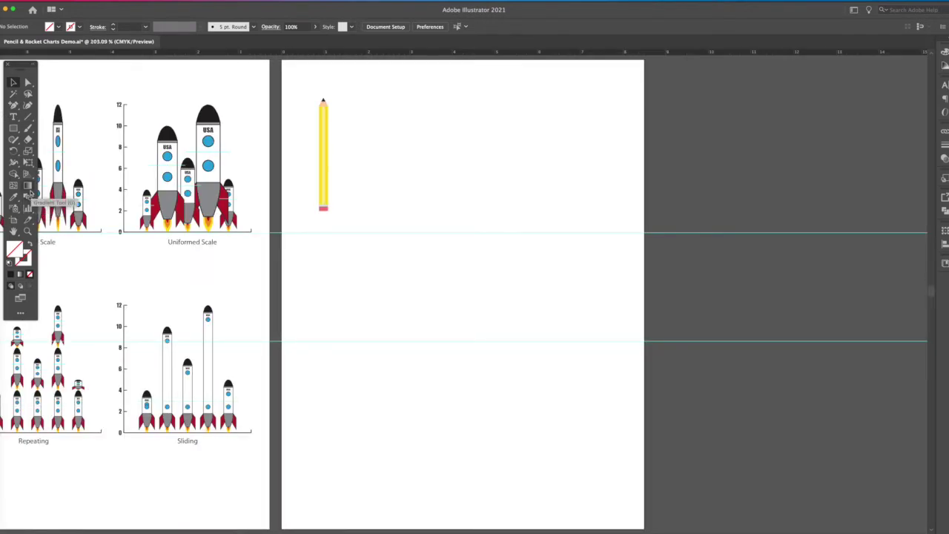
pyautogui.click(27, 209)
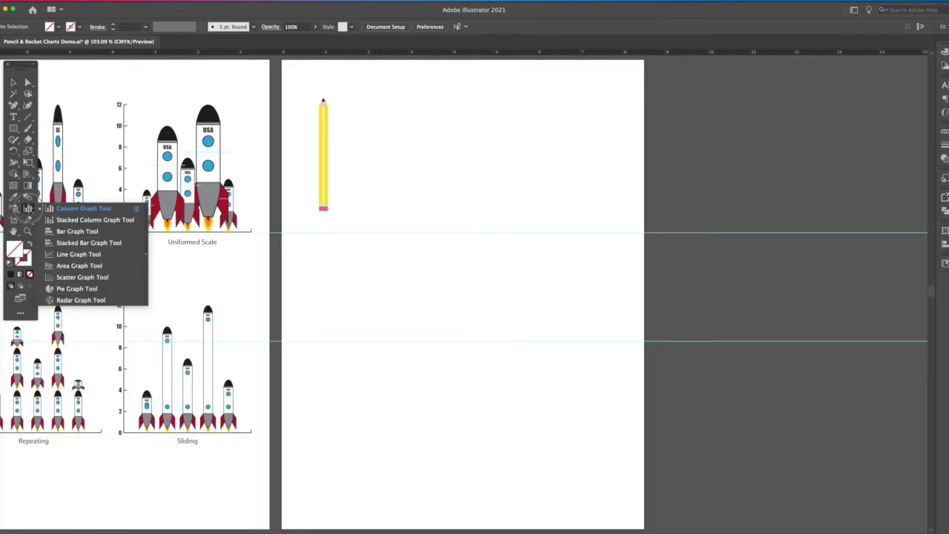
pyautogui.click(75, 208)
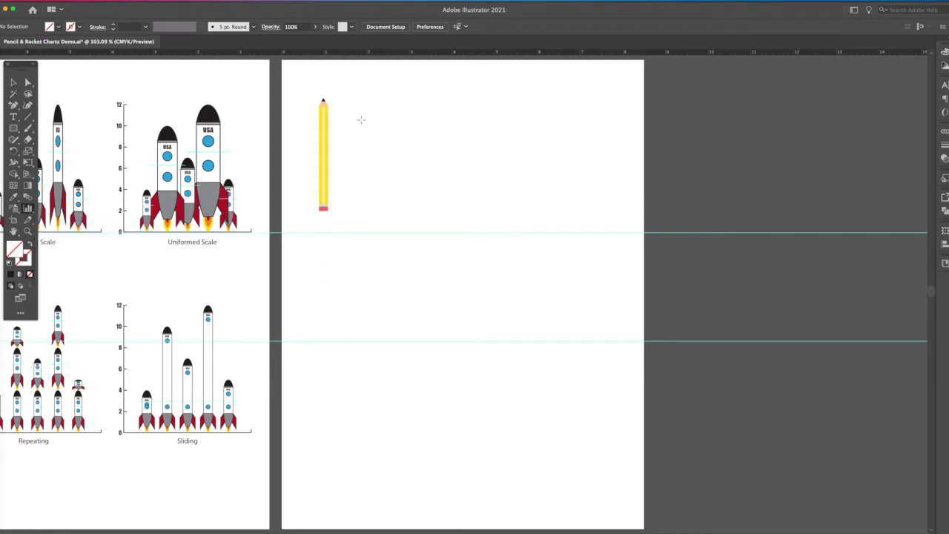
pyautogui.moveTo(346, 109); pyautogui.dragTo(475, 212)
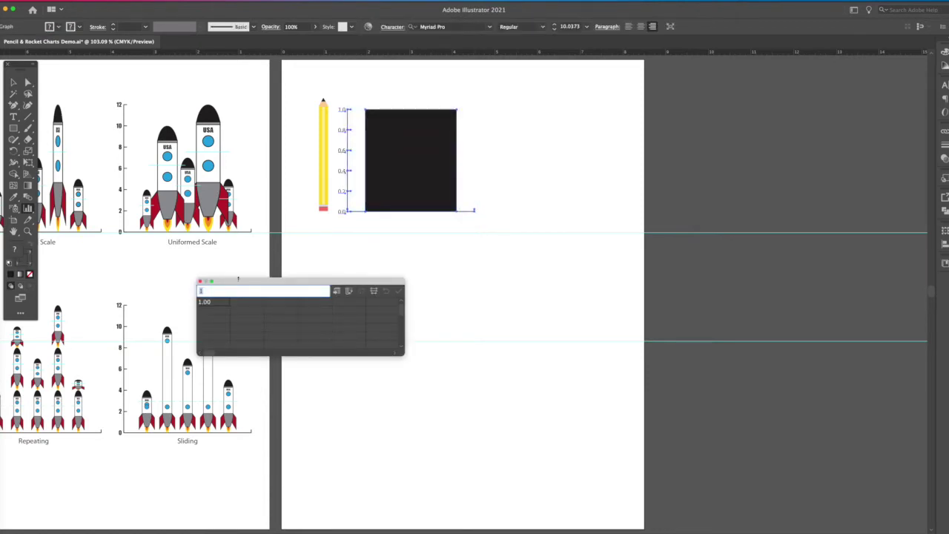
# - Enter 5, 20, 15, 30 and 10 across the first row of the graph data, apply them and close the data window
pyautogui.write('5')
pyautogui.write('2')
pyautogui.write('0')
pyautogui.press('Tab')
pyautogui.press('Tab')
pyautogui.write('30')
pyautogui.press('Tab')
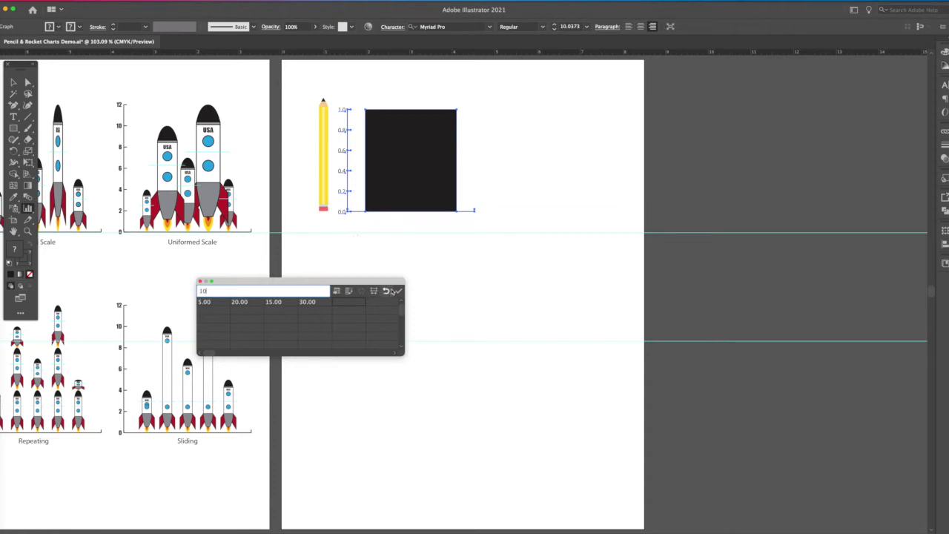
pyautogui.click(400, 291)
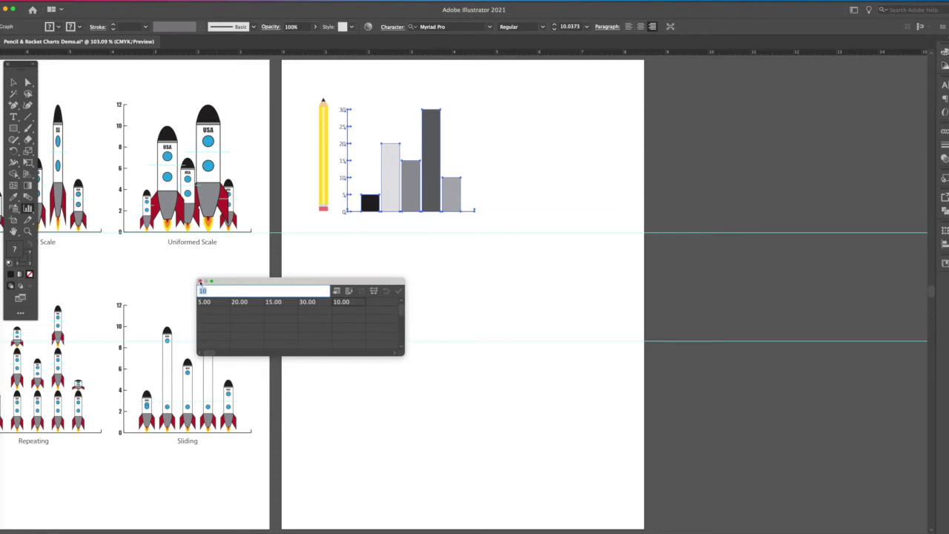
pyautogui.click(200, 283)
pyautogui.click(13, 81)
pyautogui.click(536, 134)
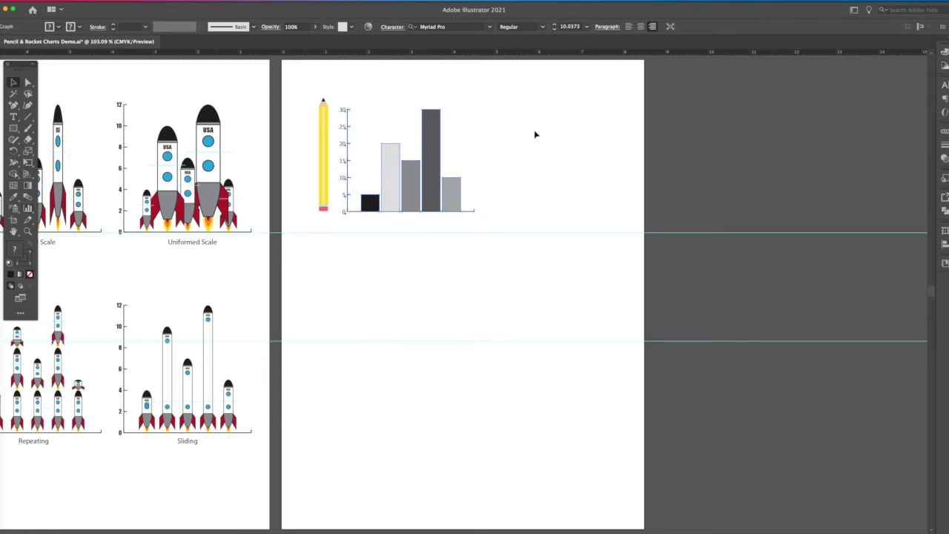
# - Duplicate the column graph beside itself, and copy that pair below to form a two-by-two grid of graphs
pyautogui.hscroll(-5, 207, 405)
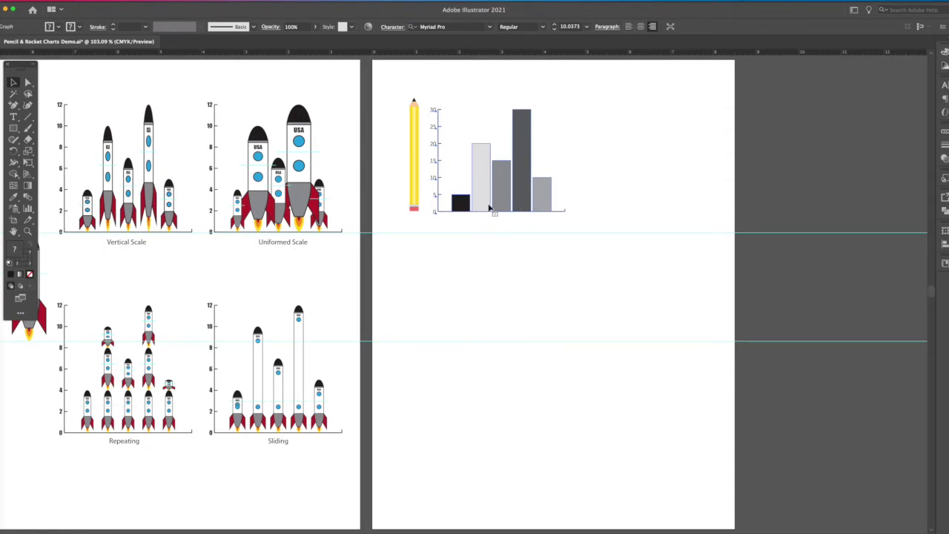
pyautogui.moveTo(477, 207); pyautogui.dragTo(624, 207)
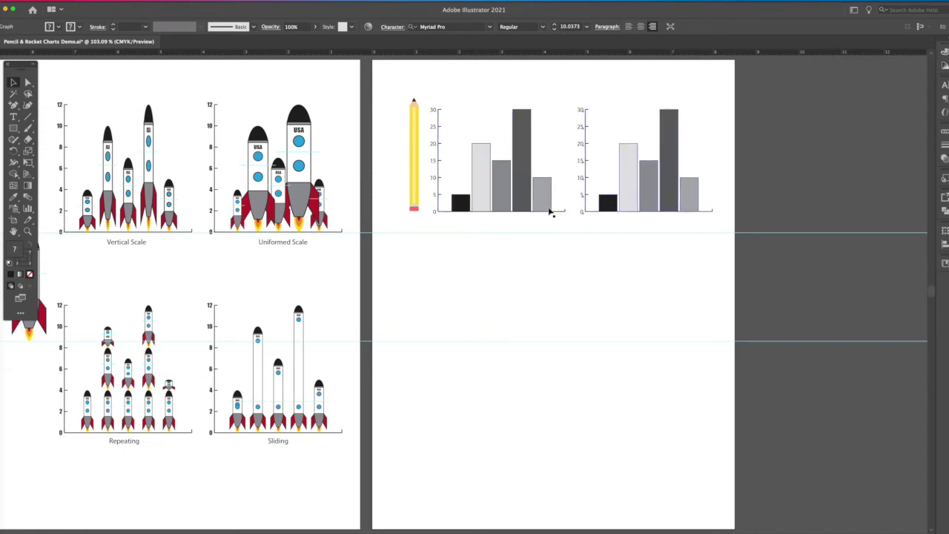
pyautogui.moveTo(542, 203); pyautogui.dragTo(538, 369)
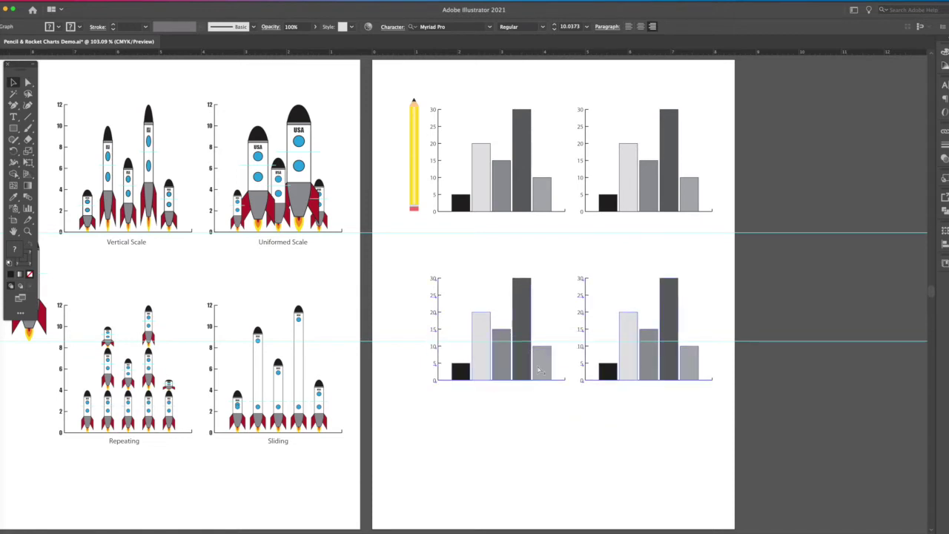
pyautogui.click(794, 202)
# - Apply the Bright Yellow Pencil column design to the upper-left bar graph with the Vertically Scaled column type
pyautogui.click(497, 171)
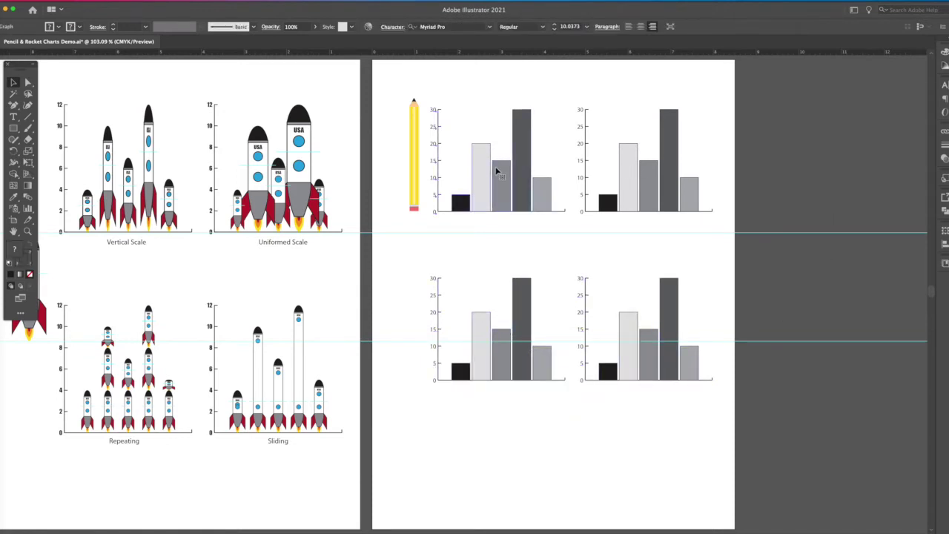
pyautogui.click(497, 171)
pyautogui.click(72, 1)
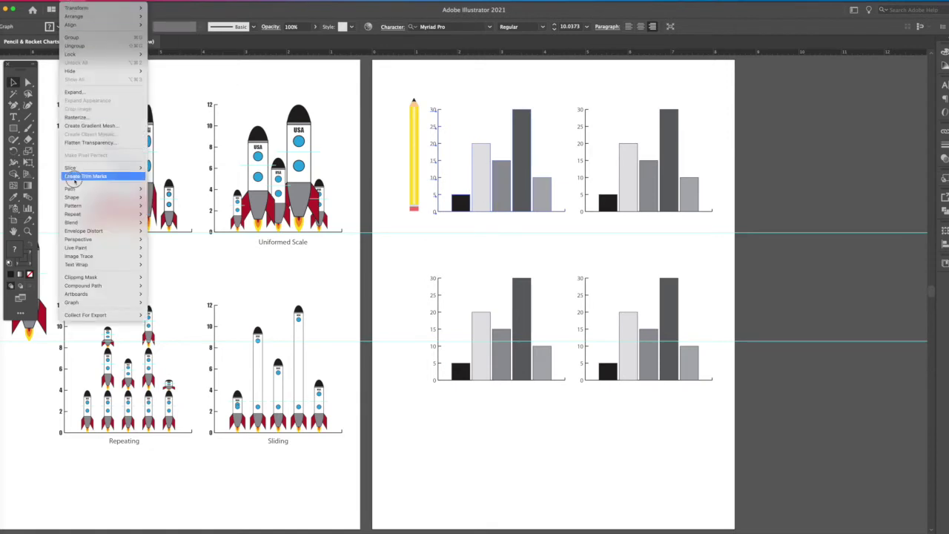
pyautogui.moveTo(76, 305)
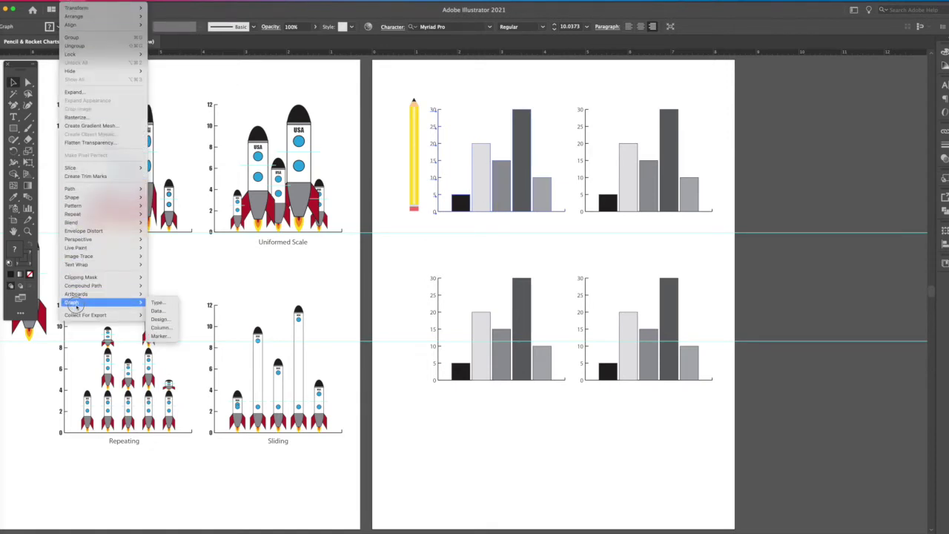
pyautogui.click(168, 329)
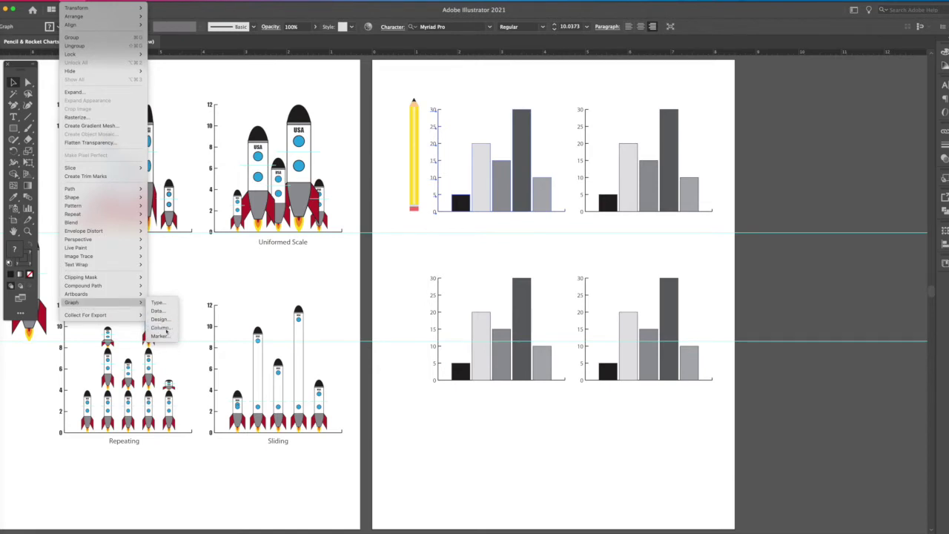
pyautogui.click(148, 260)
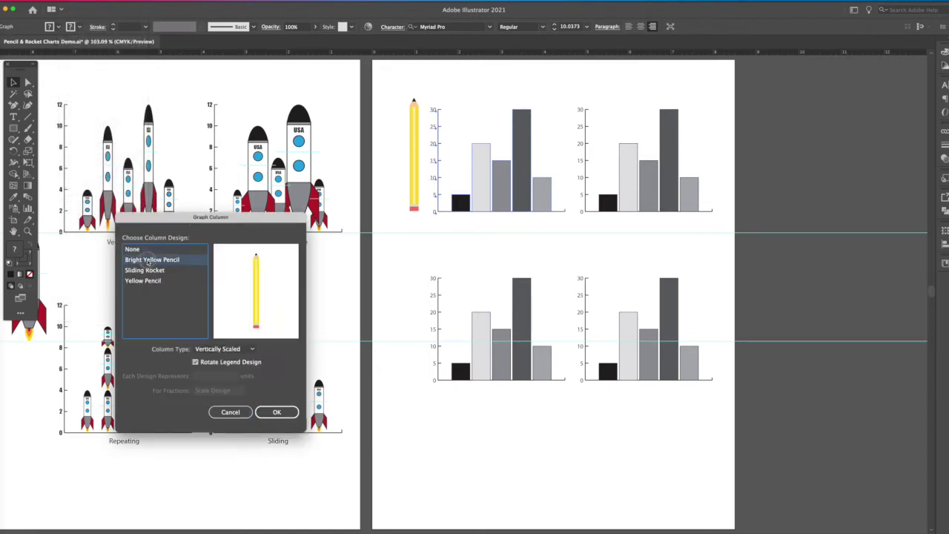
pyautogui.click(222, 350)
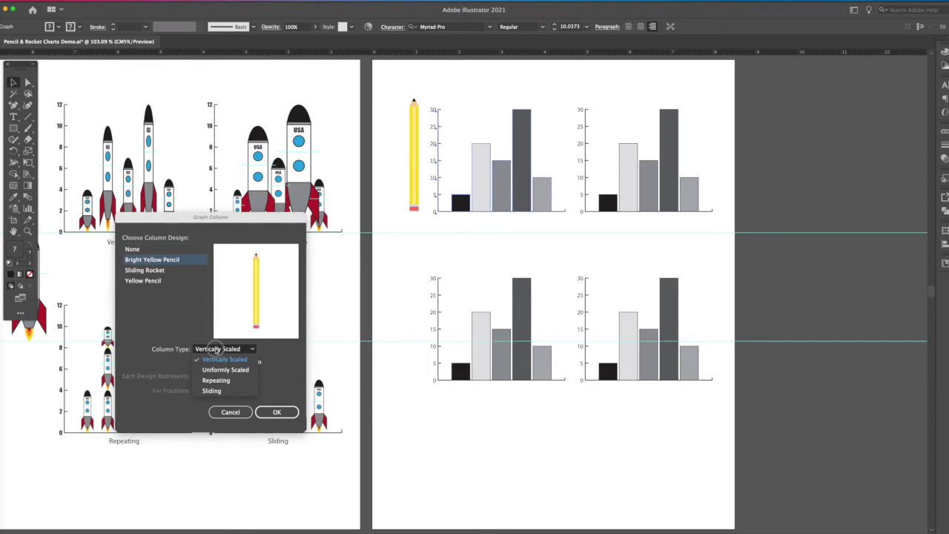
pyautogui.click(222, 361)
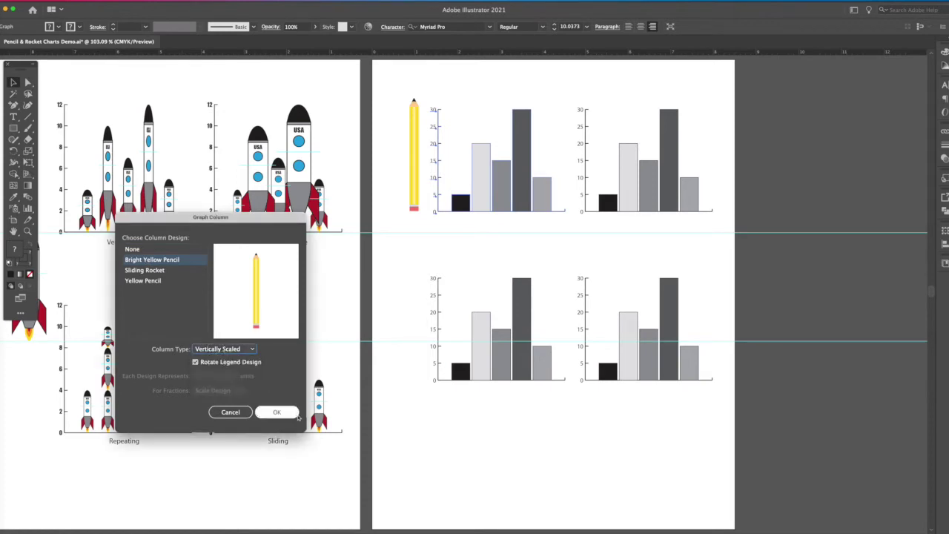
pyautogui.click(277, 413)
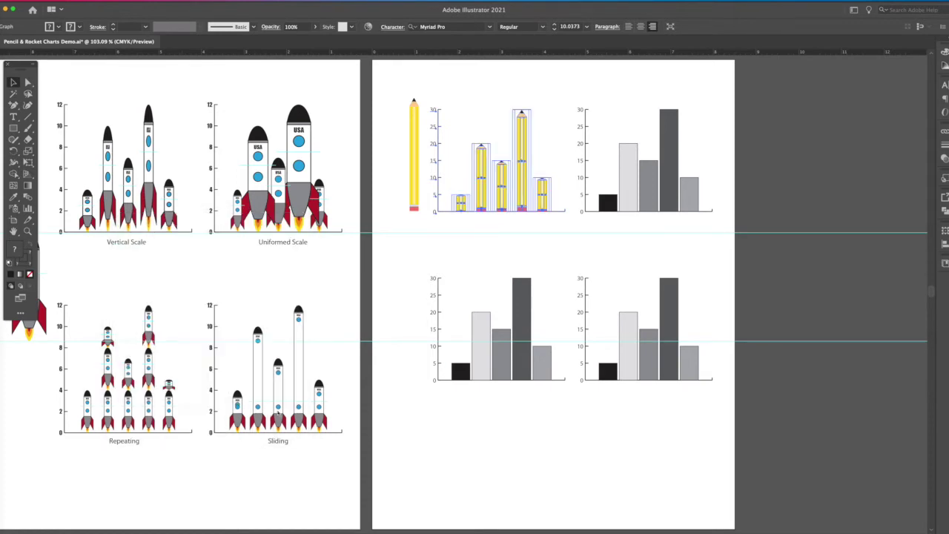
pyautogui.click(547, 249)
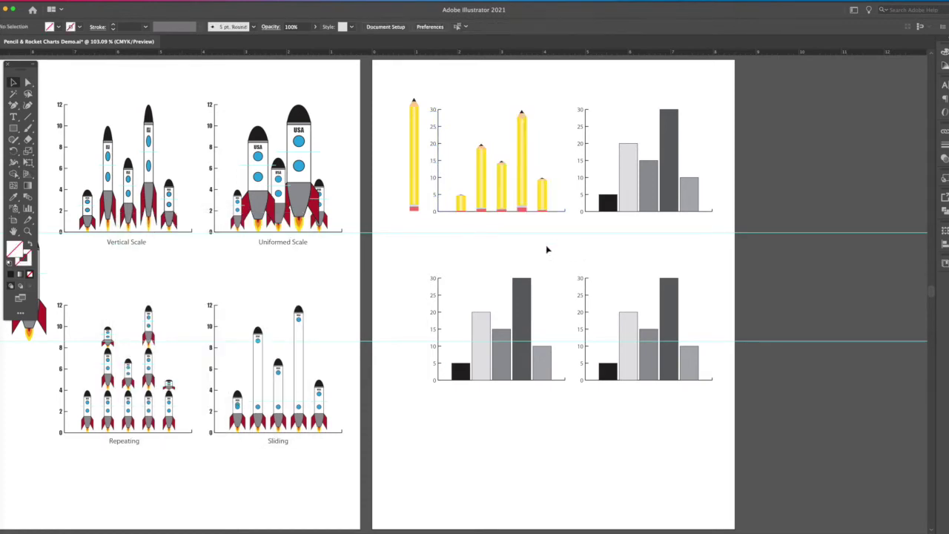
# - Apply the Bright Yellow Pencil column design to the upper-right bar graph with the Uniformly Scaled column type
pyautogui.click(630, 197)
pyautogui.click(72, 1)
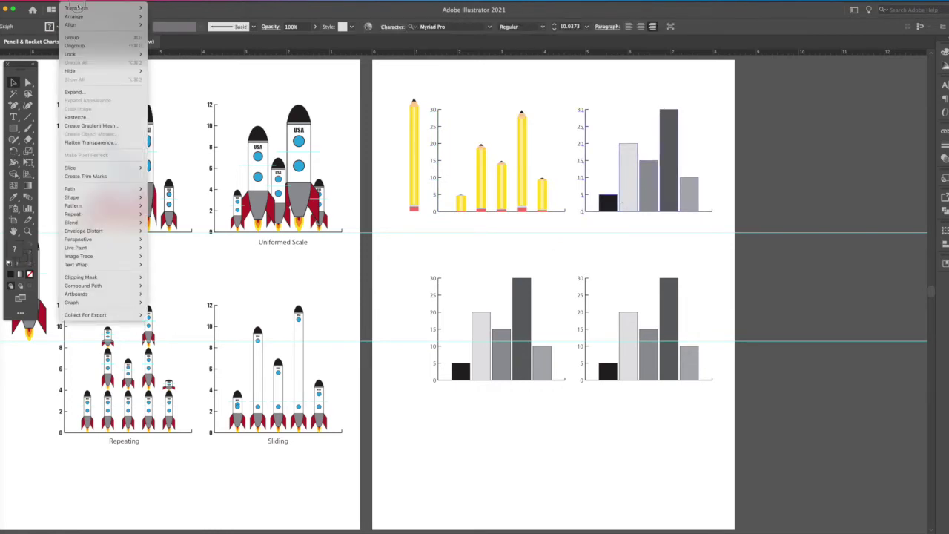
pyautogui.moveTo(73, 303)
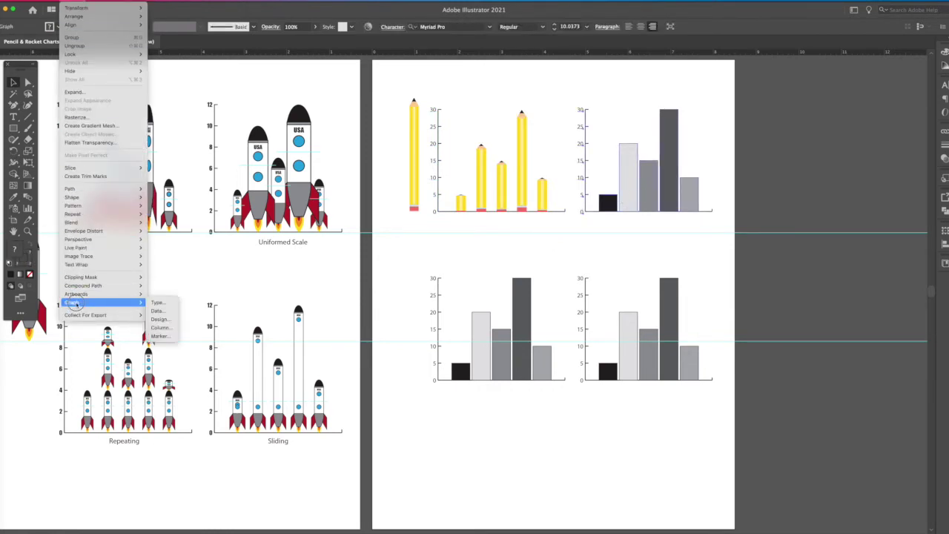
pyautogui.click(158, 328)
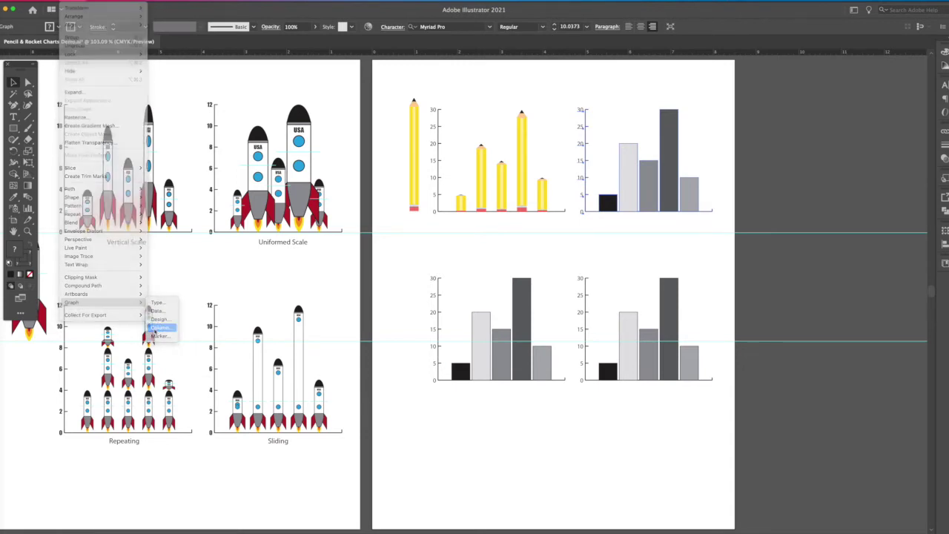
pyautogui.click(148, 261)
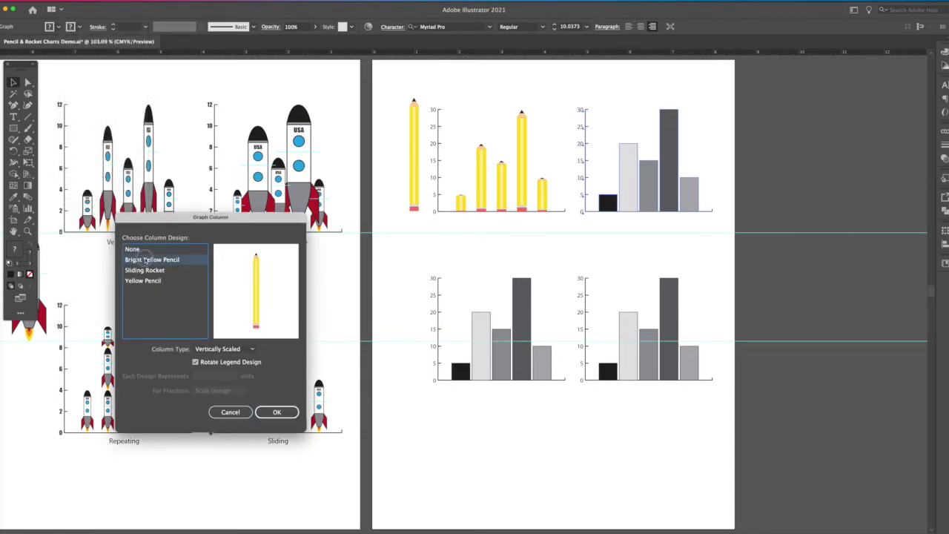
pyautogui.click(215, 349)
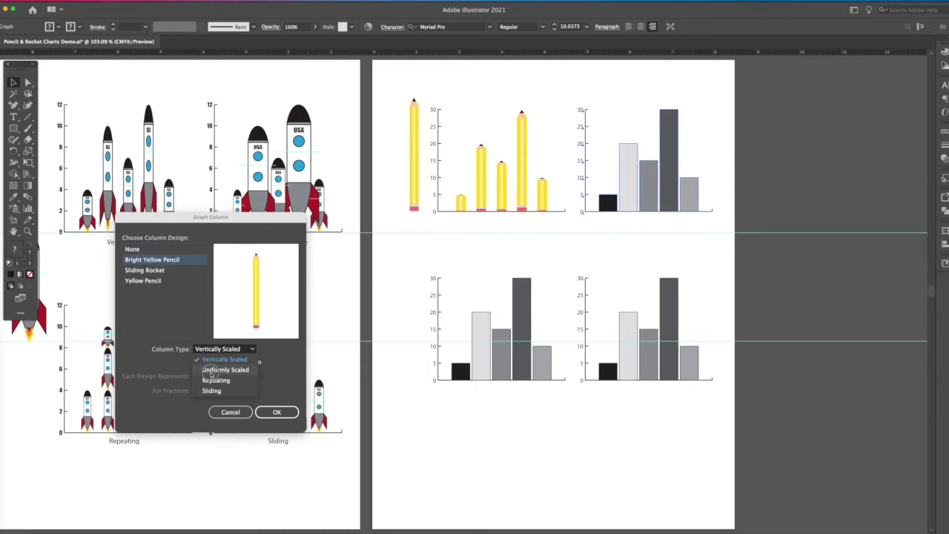
pyautogui.click(212, 370)
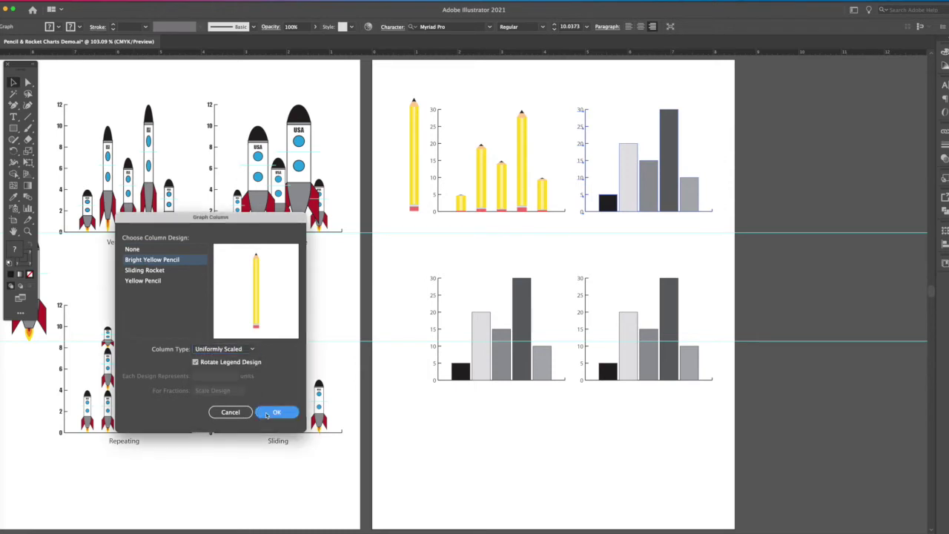
pyautogui.click(268, 417)
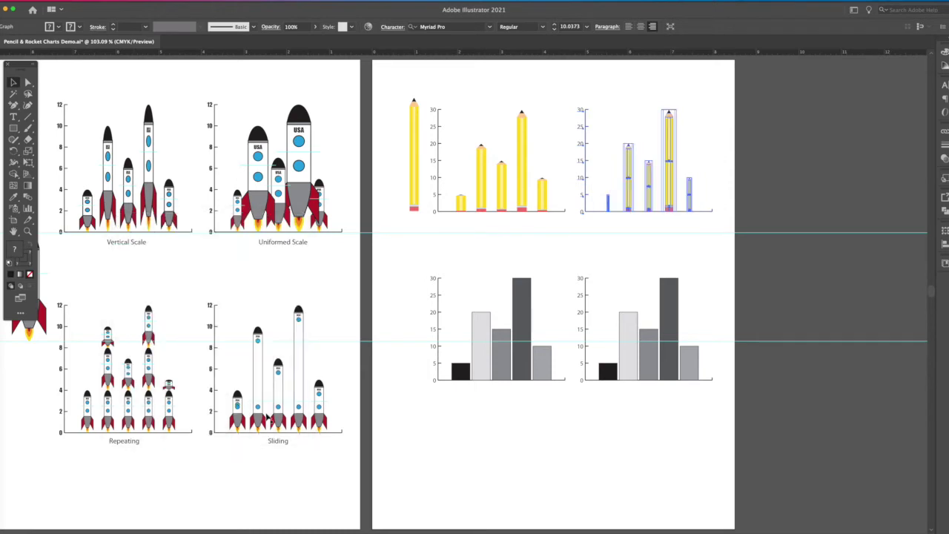
pyautogui.click(391, 420)
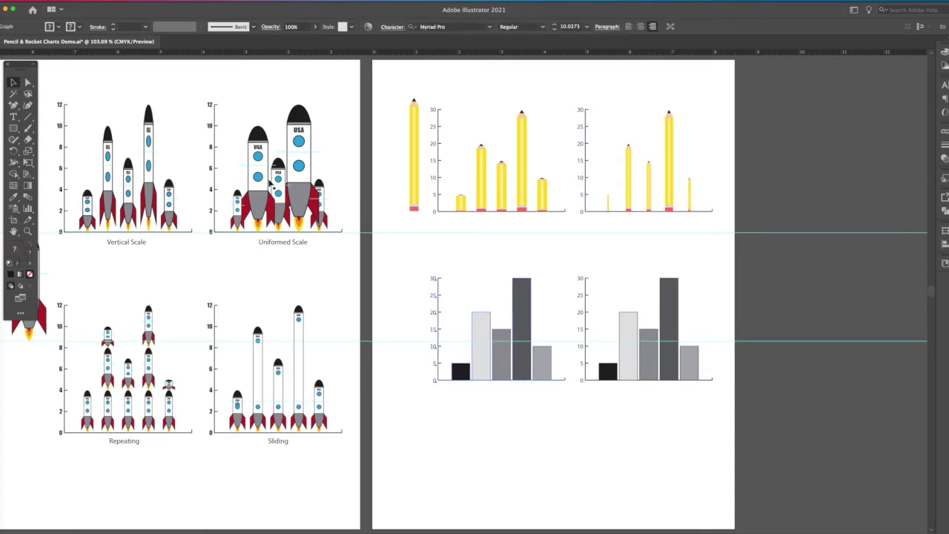
# - Apply the Bright Yellow Pencil design to the lower-left bar graph as Repeating columns, with a units-per-design value and Scale Design for fractions
pyautogui.click(72, 1)
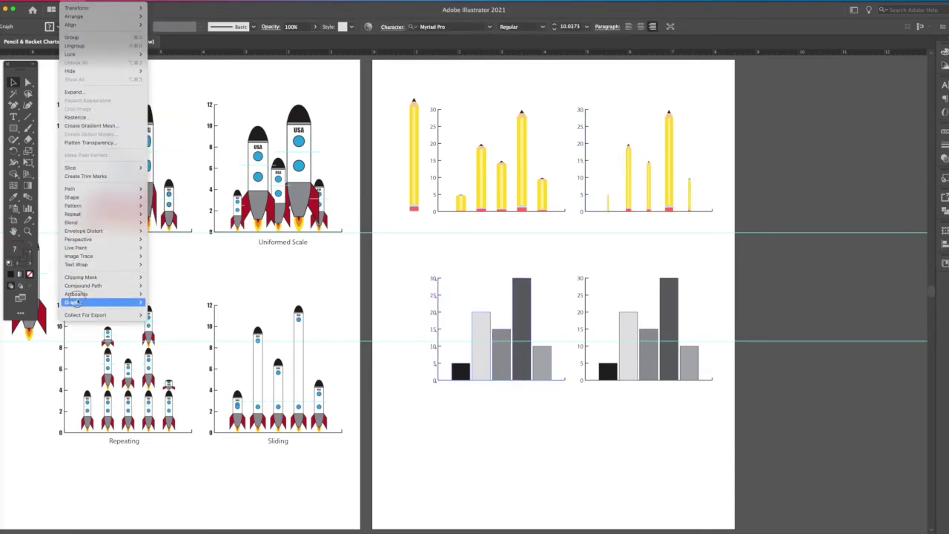
pyautogui.moveTo(77, 303)
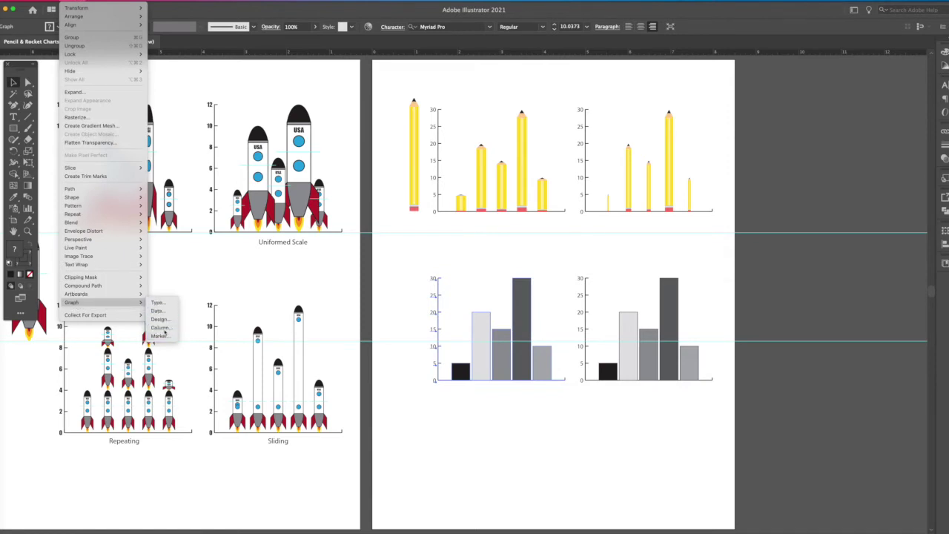
pyautogui.click(160, 327)
pyautogui.click(158, 260)
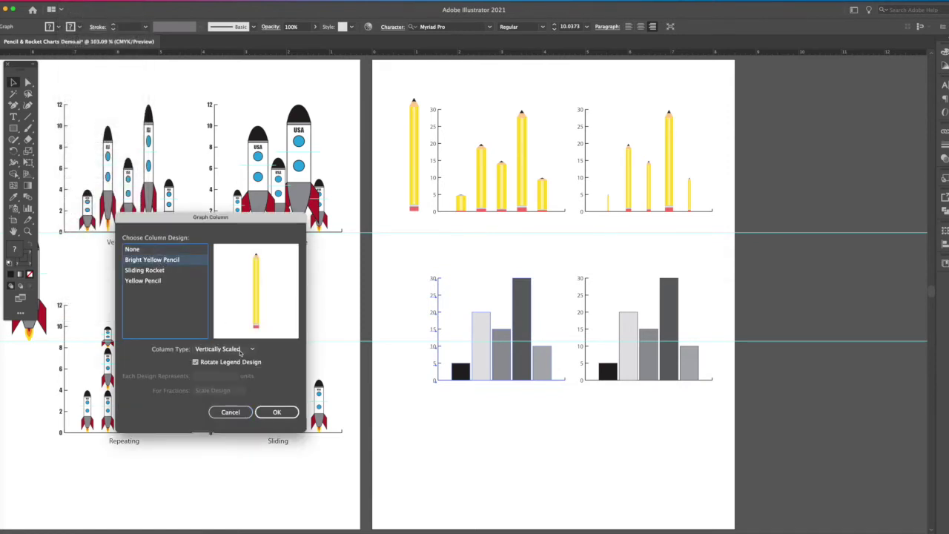
pyautogui.click(236, 349)
pyautogui.click(219, 380)
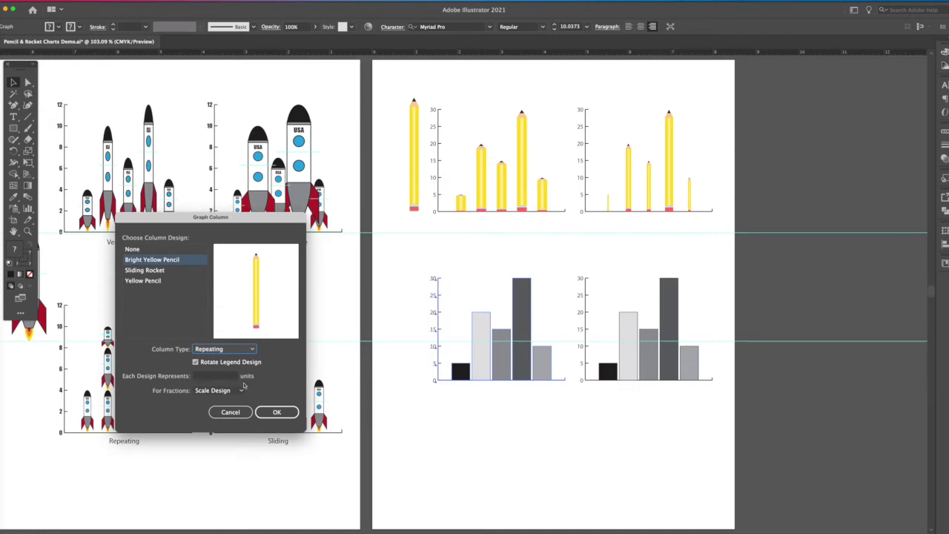
pyautogui.click(206, 377)
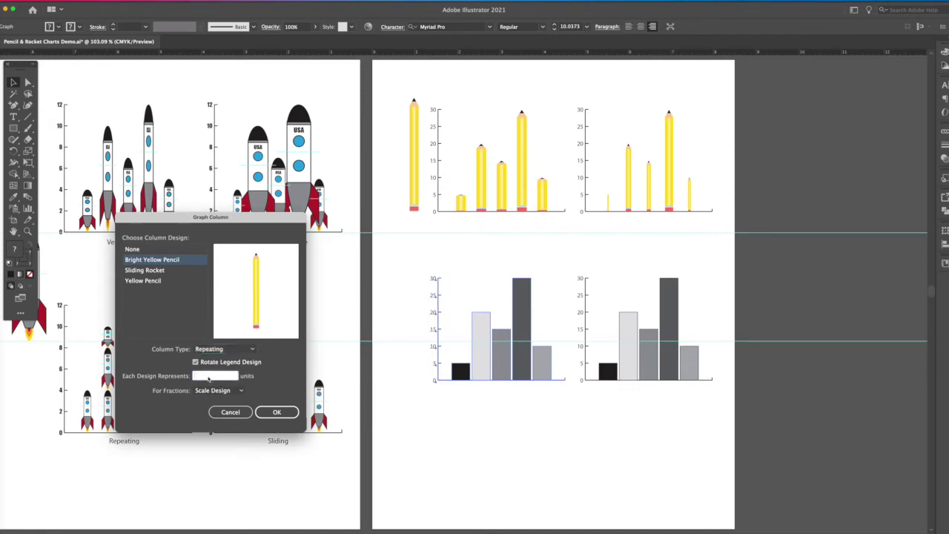
pyautogui.click(276, 412)
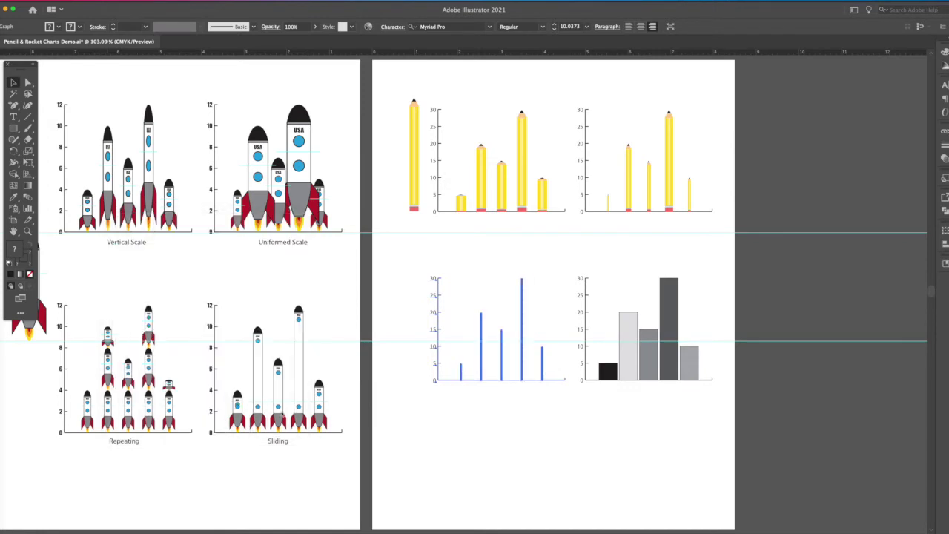
pyautogui.click(485, 416)
# - Apply the Bright Yellow Pencil column design to the lower-right bar graph with the Sliding column type
pyautogui.click(28, 231)
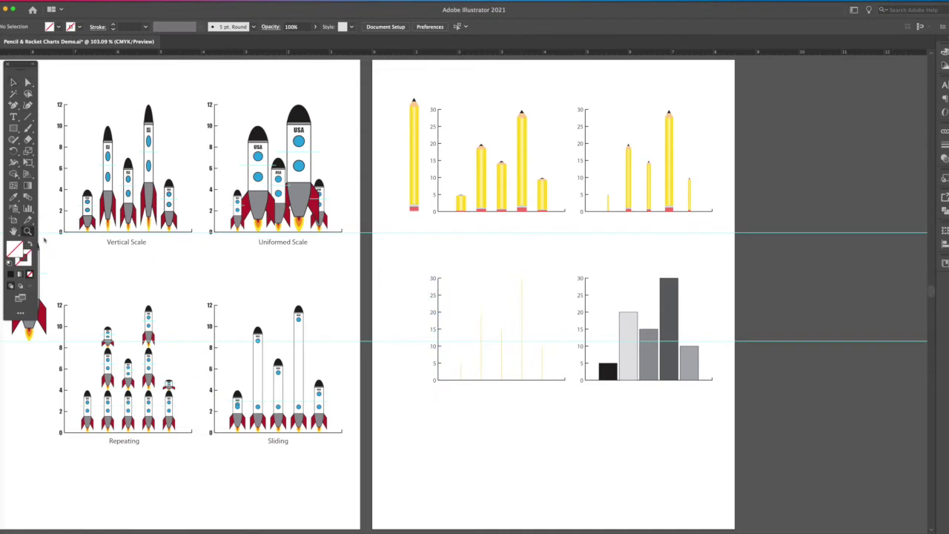
pyautogui.moveTo(465, 363)
pyautogui.mouseDown()
pyautogui.moveTo(549, 398)
pyautogui.moveTo(808, 466)
pyautogui.moveTo(468, 354)
pyautogui.moveTo(489, 358)
pyautogui.mouseUp()
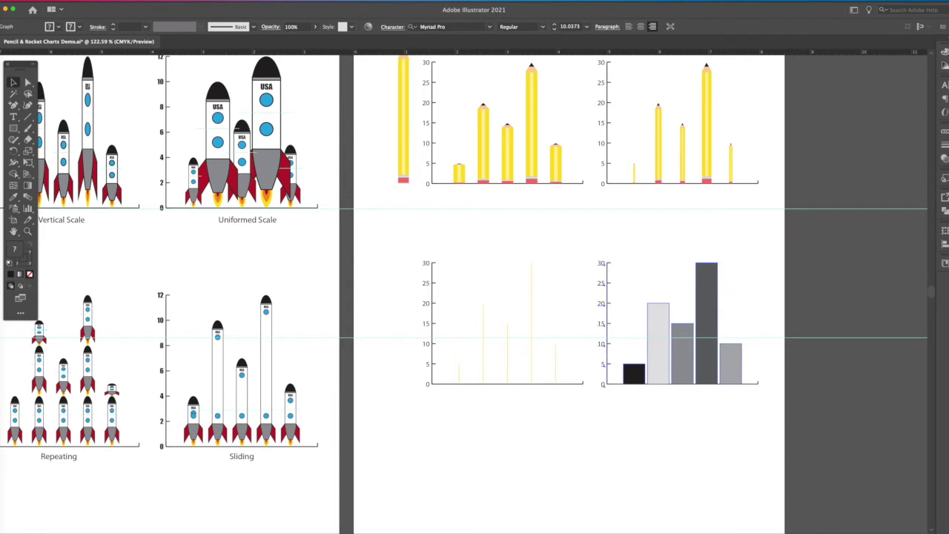
pyautogui.click(74, 2)
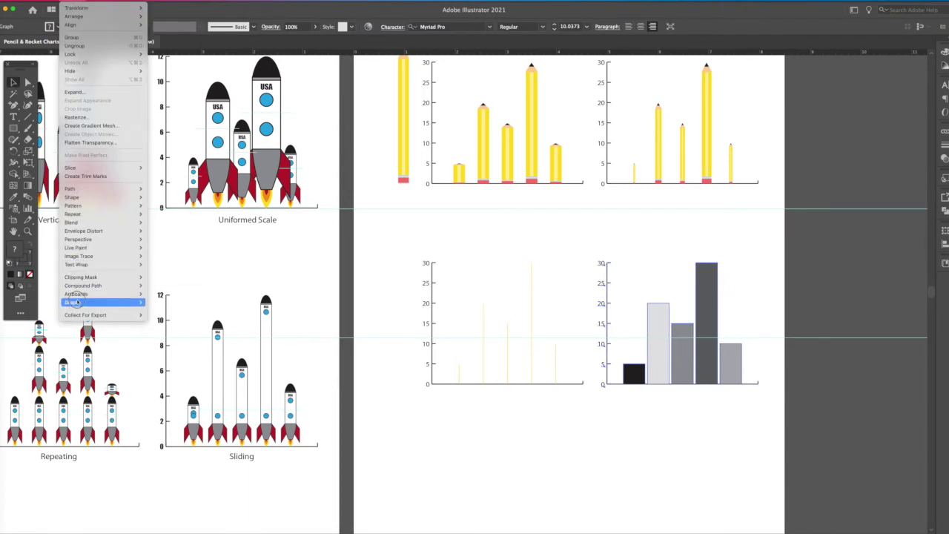
pyautogui.moveTo(77, 302)
pyautogui.click(168, 328)
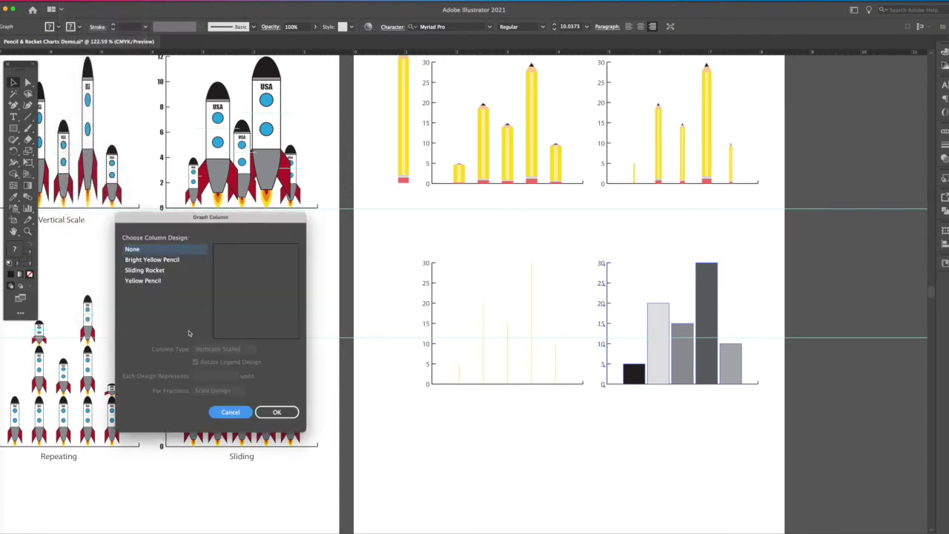
pyautogui.click(148, 260)
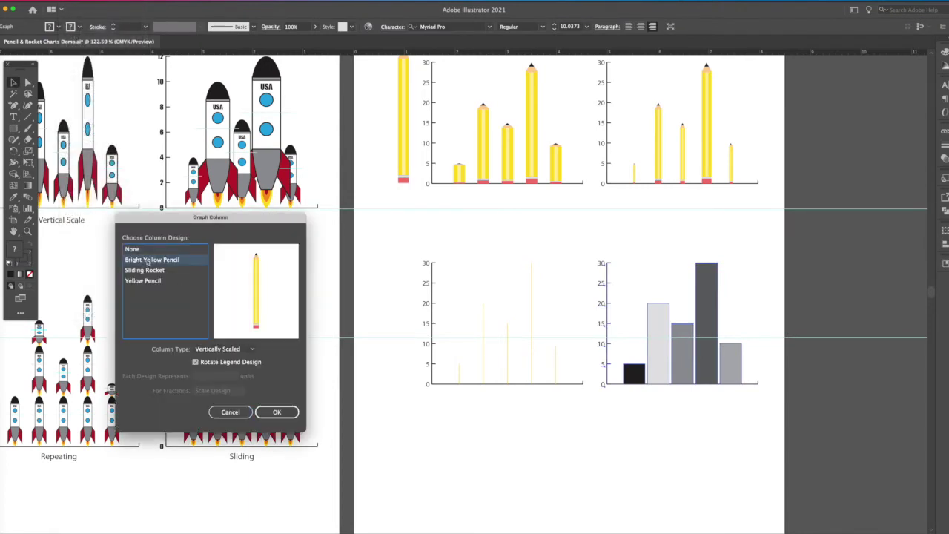
pyautogui.click(199, 347)
pyautogui.click(210, 391)
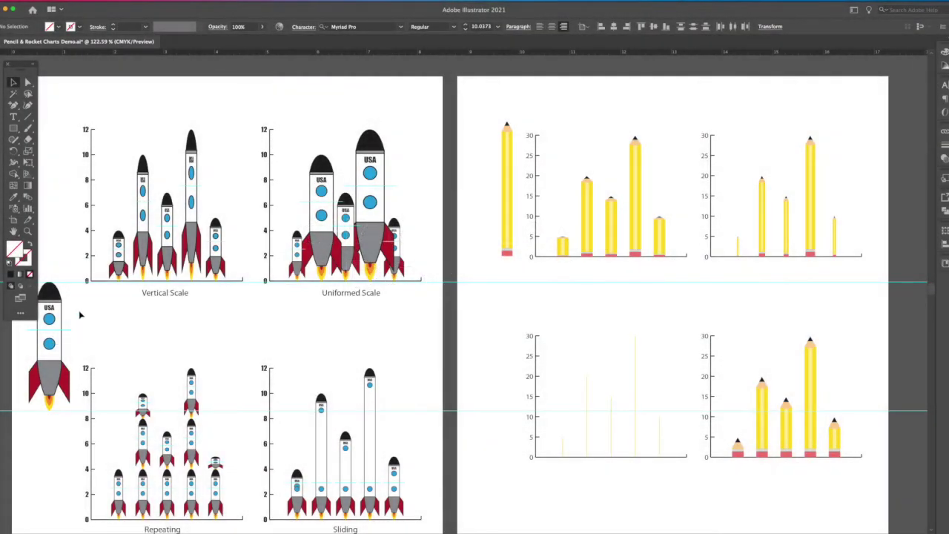
pyautogui.click(32, 405)
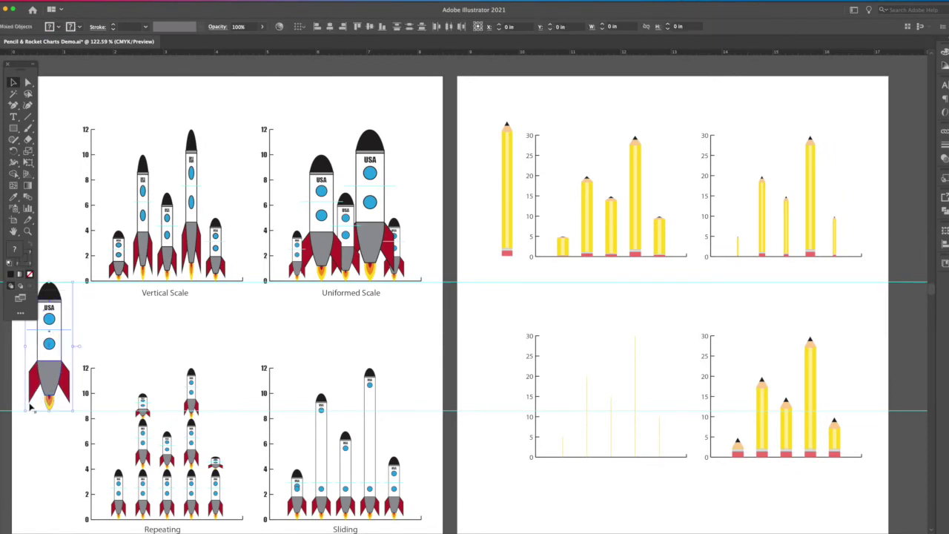
pyautogui.click(65, 337)
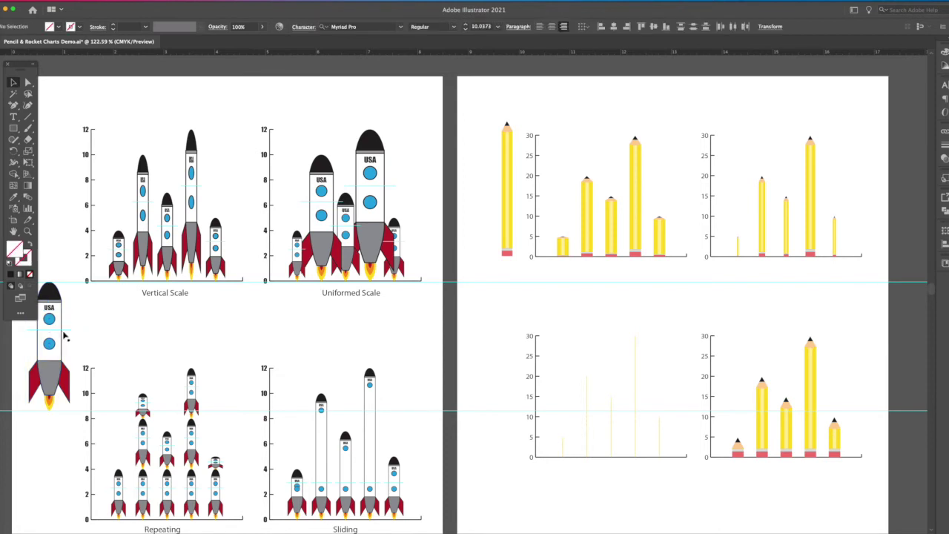
pyautogui.hscroll(8, 162, 349)
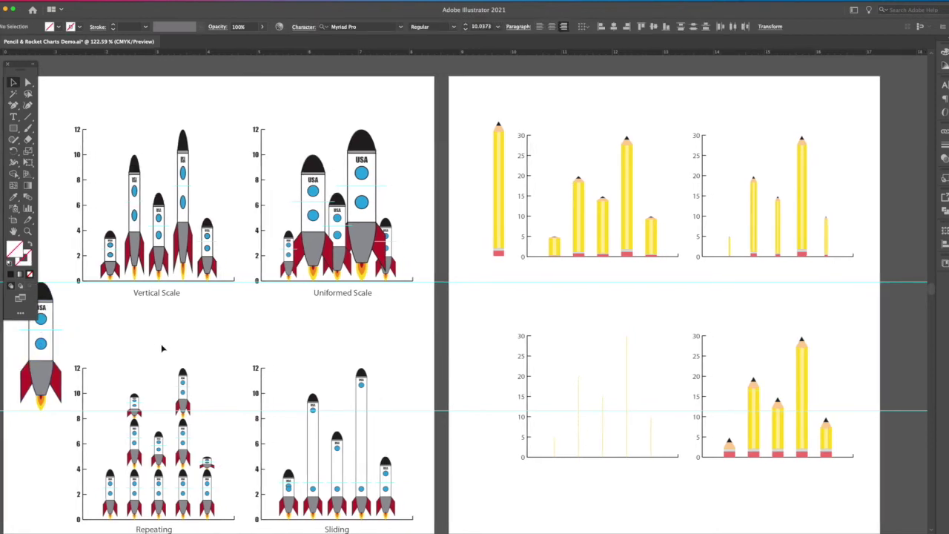
# - Draw a white rectangular rocket body about 0.50 by 1.28 in on the blank artboard, with two blue round windows inside
pyautogui.hscroll(2, 161, 349)
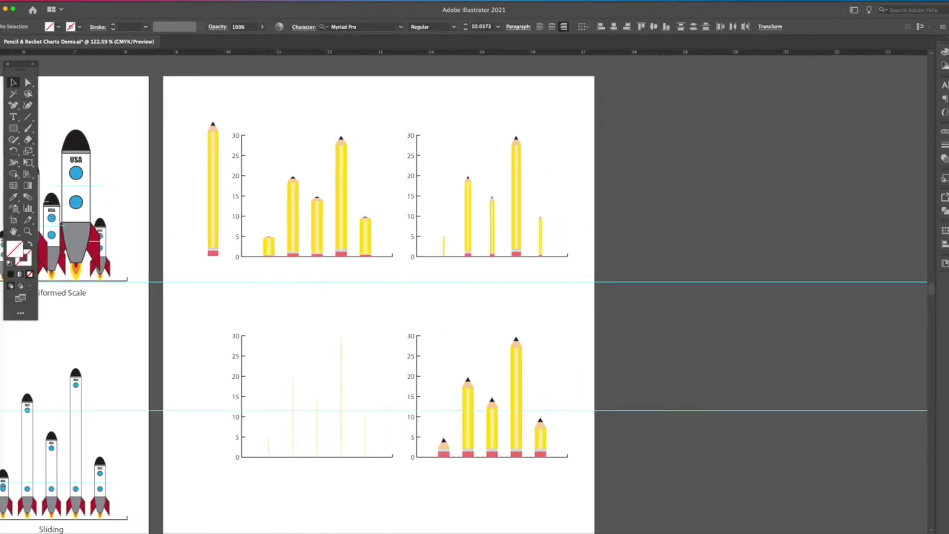
pyautogui.hscroll(12, 160, 348)
pyautogui.scroll(-2, 161, 349)
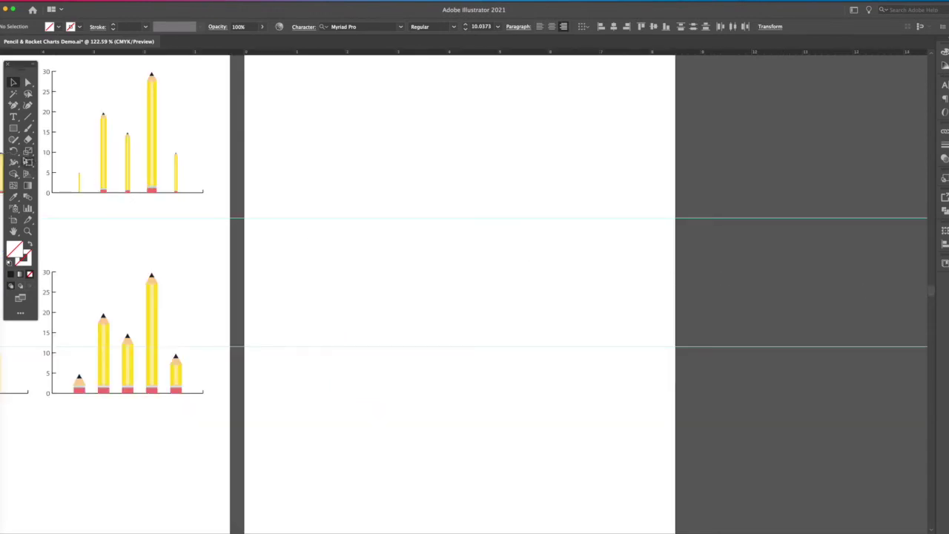
pyautogui.click(13, 129)
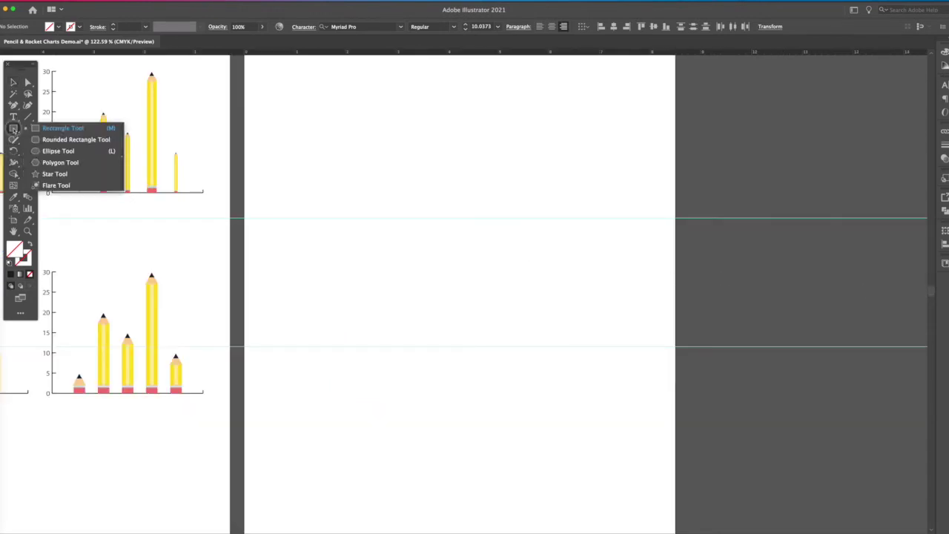
pyautogui.click(57, 151)
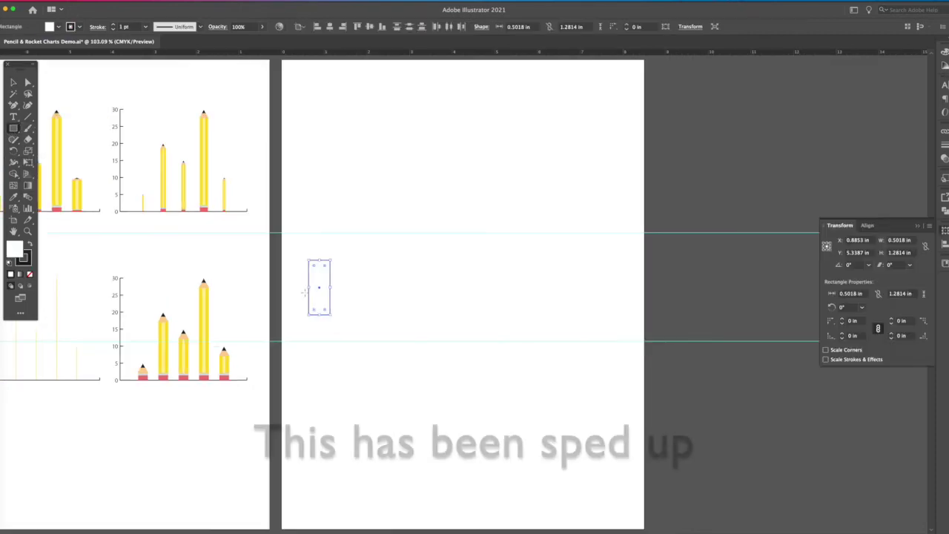
pyautogui.moveTo(308, 264)
pyautogui.mouseDown()
pyautogui.moveTo(338, 294)
pyautogui.moveTo(326, 278)
pyautogui.moveTo(322, 307)
pyautogui.mouseUp()
pyautogui.press('v')
pyautogui.keyDown('shift'); pyautogui.click(324, 276); pyautogui.keyUp('shift')
pyautogui.press('super+shift+a')
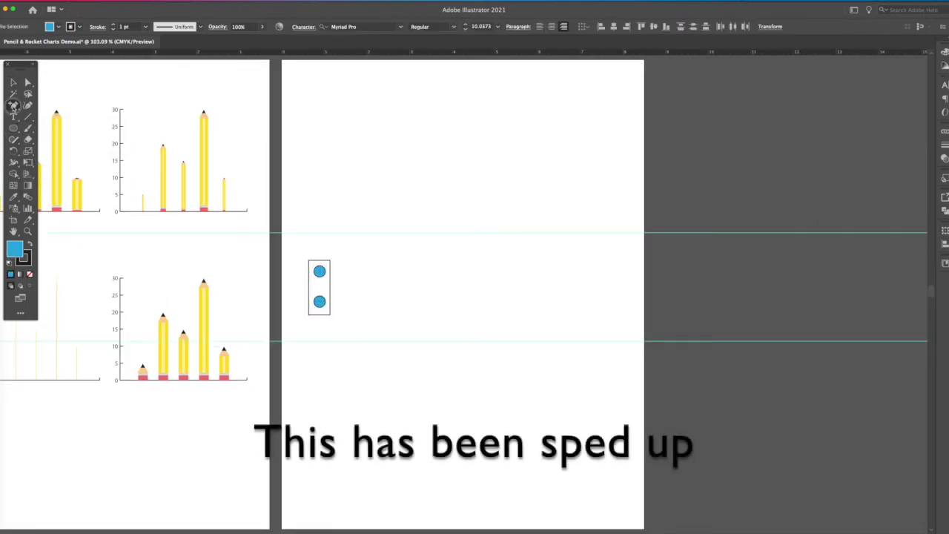
# - Draw a curved nose cone on top of the rocket body and fill it with the existing rockets' dark red
pyautogui.press('p')
pyautogui.click(331, 260)
pyautogui.click(320, 249)
pyautogui.click(309, 261)
pyautogui.press('a')
pyautogui.click(353, 252)
pyautogui.click(320, 251)
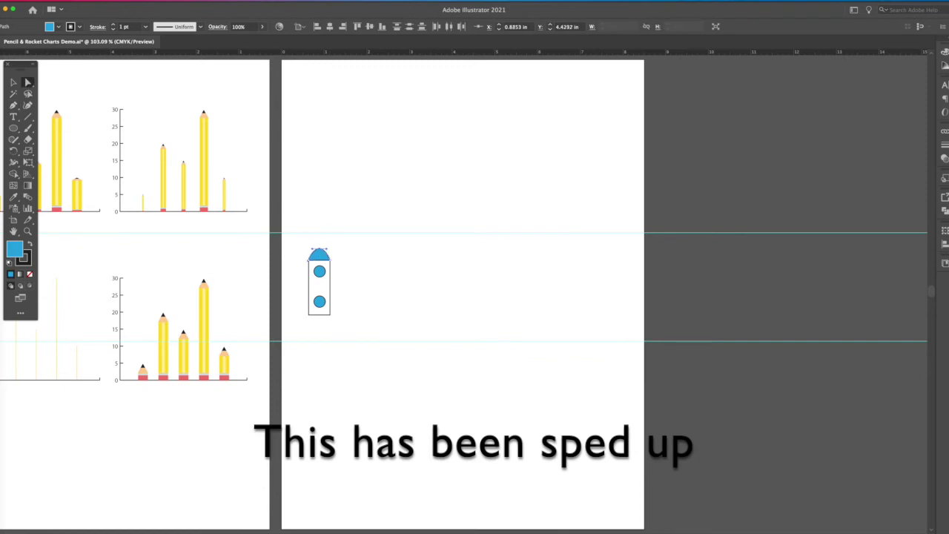
pyautogui.hscroll(-5, 448, 300)
pyautogui.hscroll(4, 448, 301)
# - Draw a tapered engine section below the rocket body and give it the grey of the existing rocket
pyautogui.press('p')
pyautogui.click(573, 316)
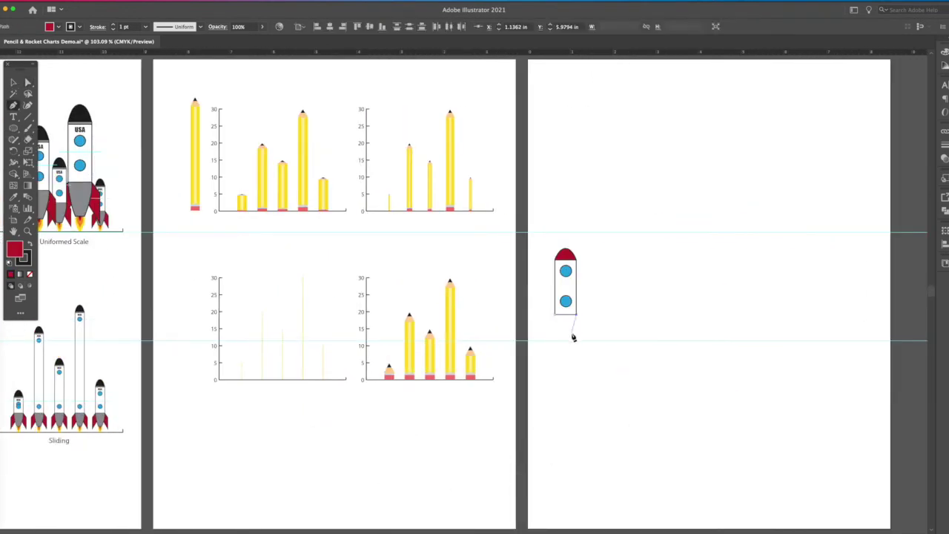
pyautogui.click(570, 333)
pyautogui.click(562, 333)
pyautogui.click(555, 315)
pyautogui.press('a')
pyautogui.press('i')
pyautogui.click(80, 199)
pyautogui.press('t')
pyautogui.keyDown('super'); pyautogui.click(42, 100); pyautogui.keyUp('super')
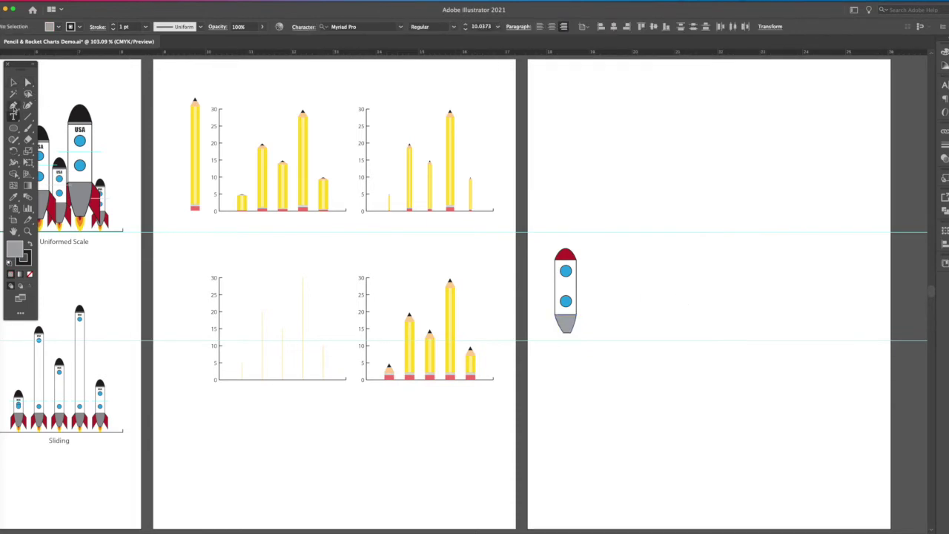
# - Draw a pointed fin on the left side of the engine section and fill it with the existing rocket's dark red
pyautogui.click(14, 106)
pyautogui.click(555, 315)
pyautogui.click(548, 321)
pyautogui.click(548, 341)
pyautogui.click(560, 328)
pyautogui.click(554, 314)
pyautogui.press('i')
pyautogui.click(95, 199)
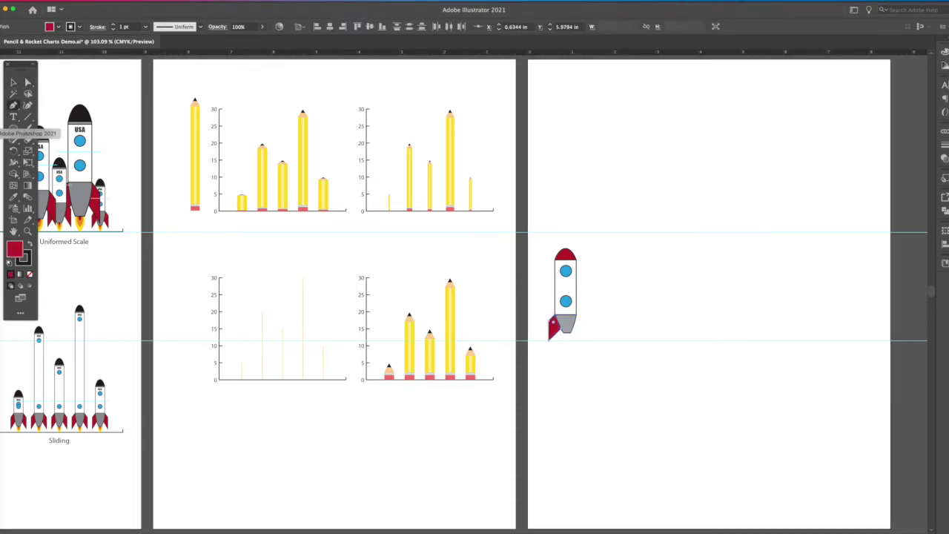
# - Place a mirrored copy of the red fin on the right side of the engine section, behind the grey shape
pyautogui.click(14, 83)
pyautogui.press('o')
pyautogui.click(519, 323)
pyautogui.press('v')
pyautogui.doubleClick(13, 151)
pyautogui.moveTo(556, 335)
pyautogui.mouseDown()
pyautogui.moveTo(591, 335)
pyautogui.moveTo(578, 335)
pyautogui.mouseUp()
pyautogui.click(242, 224)
pyautogui.press('v')
# - Draw a curved, pointed flame shape beneath the engine section with the Pen tool
pyautogui.press('p')
pyautogui.scroll(5, 594, 341)
pyautogui.click(417, 293)
pyautogui.click(458, 293)
pyautogui.moveTo(435, 337); pyautogui.dragTo(406, 358)
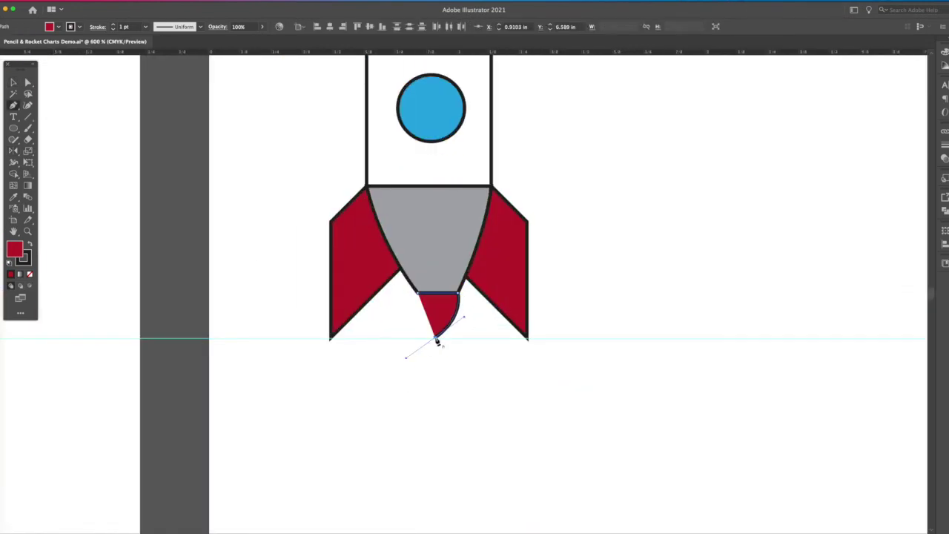
pyautogui.click(435, 337)
pyautogui.moveTo(417, 293)
pyautogui.mouseDown()
pyautogui.moveTo(420, 263)
pyautogui.moveTo(410, 292)
pyautogui.mouseUp()
# - Adjust the flame's anchor points so it is symmetrical under the engine, and fill it yellow
pyautogui.press('a')
pyautogui.click(435, 337)
pyautogui.moveTo(438, 312); pyautogui.dragTo(458, 294)
pyautogui.click(410, 295)
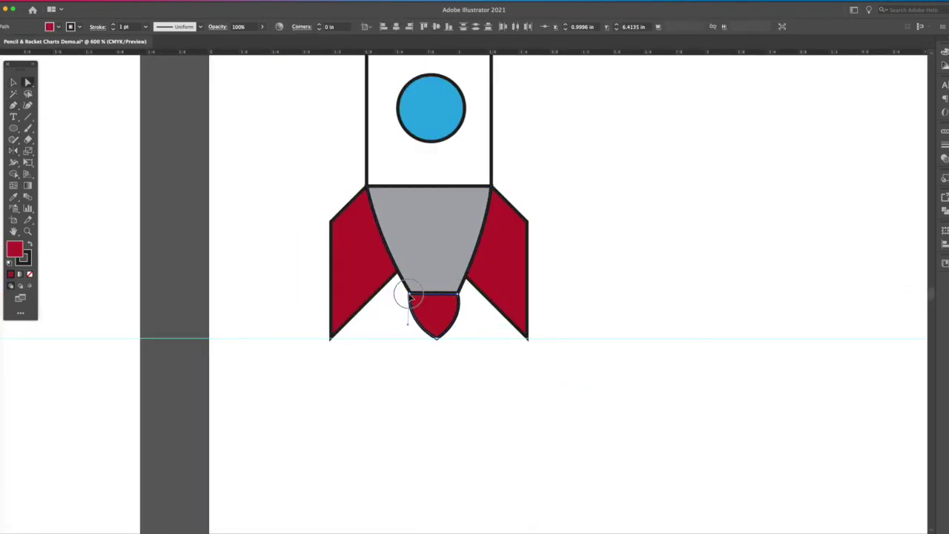
pyautogui.moveTo(428, 337); pyautogui.dragTo(433, 336)
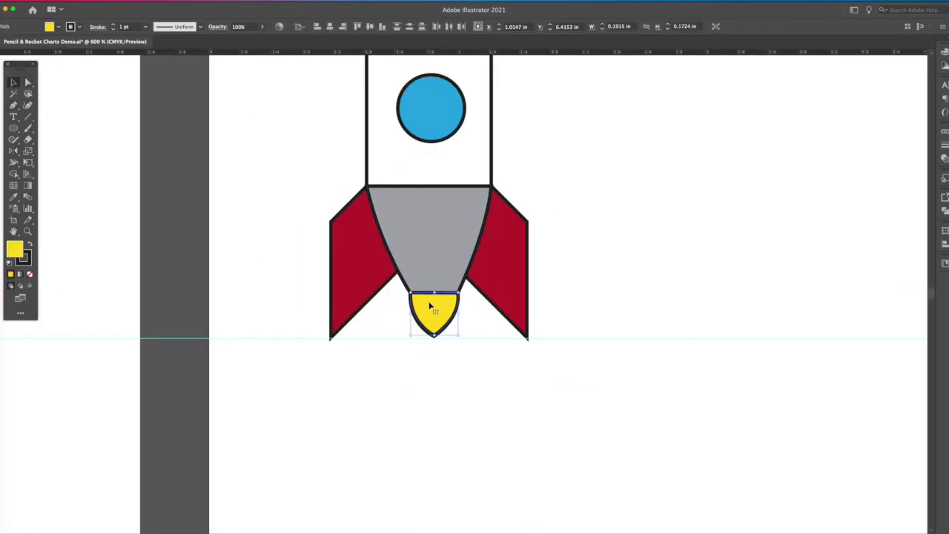
# - Add a smaller copy of the flame inside the yellow one, about 0.13 in wide, and fill it orange
pyautogui.moveTo(434, 310); pyautogui.dragTo(477, 306)
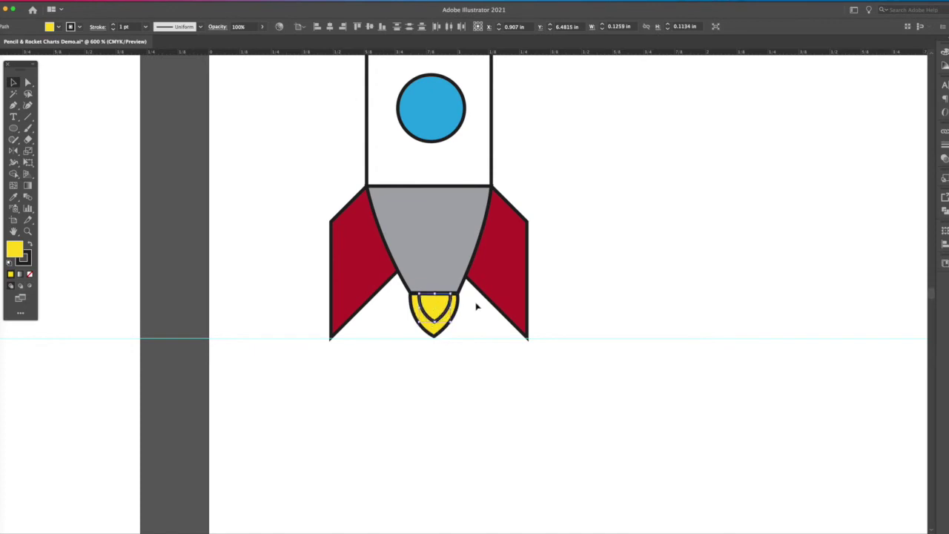
pyautogui.click(675, 216)
pyautogui.press('super+minus')
pyautogui.press('super+minus')
pyautogui.press('super+minus')
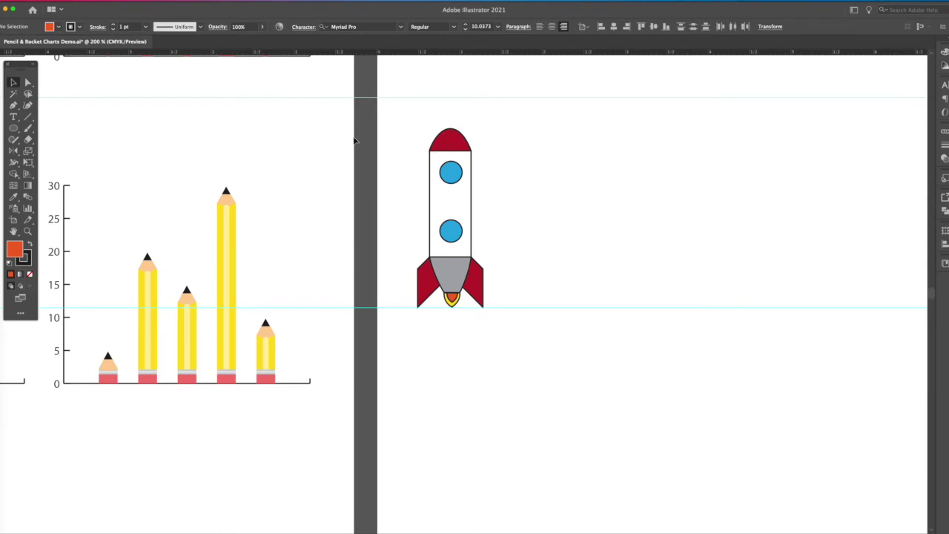
# - Select the whole rocket and move it slightly up and left, off the lower guide
pyautogui.moveTo(400, 140); pyautogui.dragTo(512, 299)
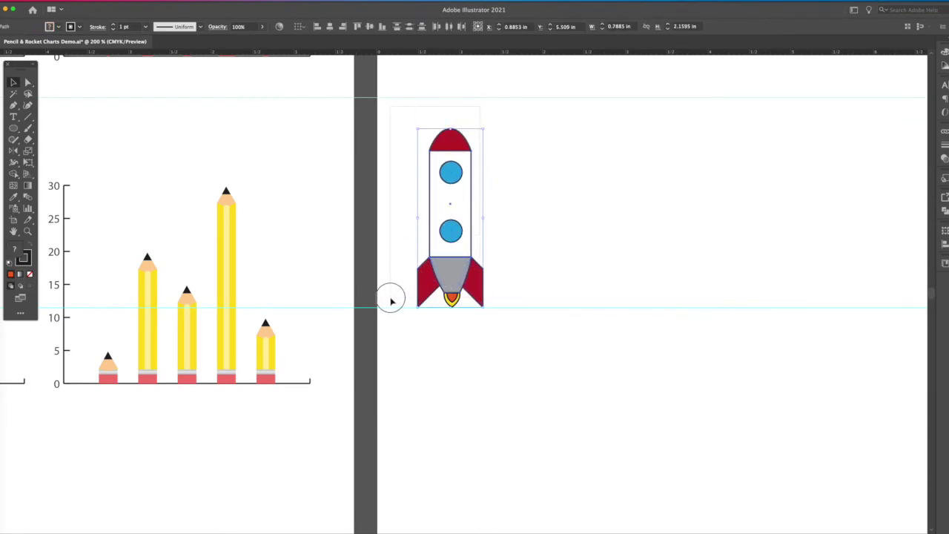
pyautogui.click(460, 239)
pyautogui.moveTo(460, 239); pyautogui.dragTo(456, 228)
pyautogui.click(549, 220)
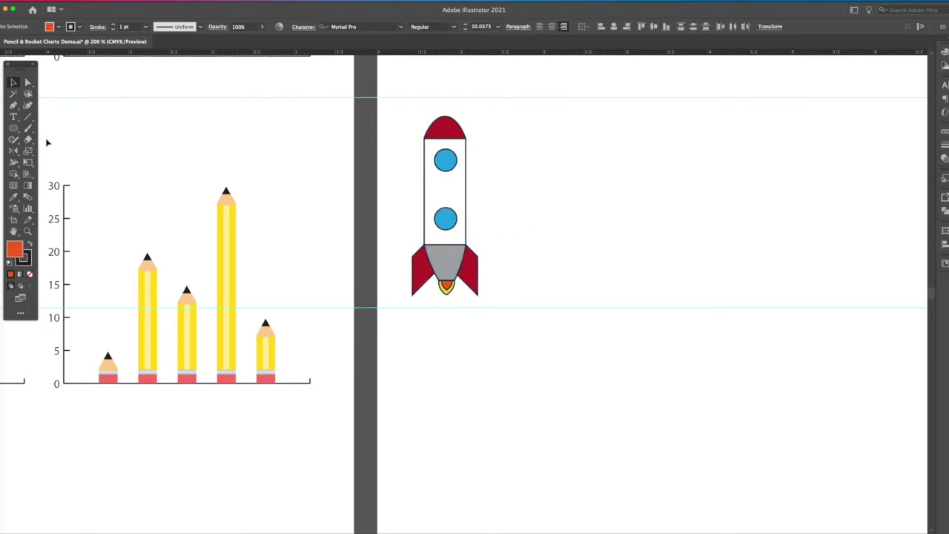
# - Draw a bounding rectangle about 0.93 by 2.24 in around the rocket with no fill and no stroke
pyautogui.moveTo(18, 132); pyautogui.dragTo(63, 128)
pyautogui.moveTo(408, 114); pyautogui.dragTo(486, 299)
pyautogui.click(30, 275)
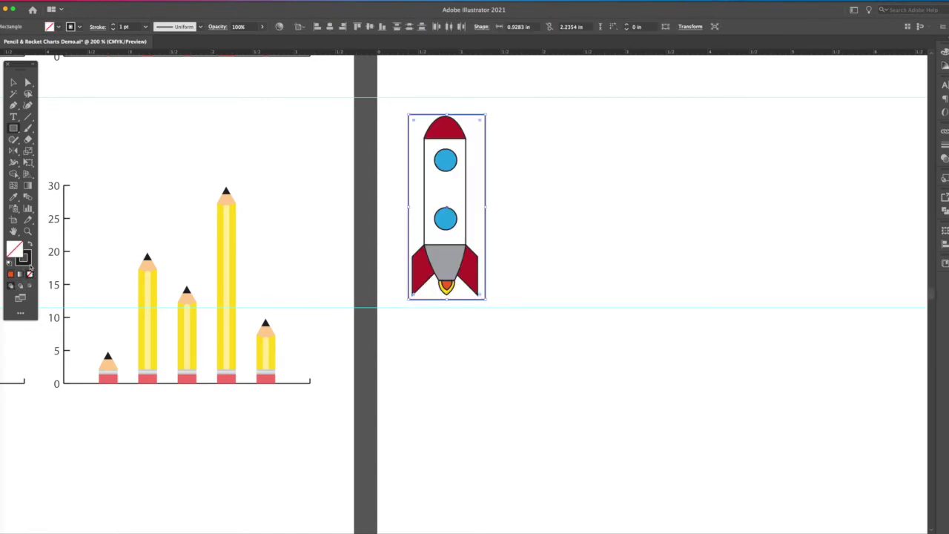
pyautogui.click(25, 257)
pyautogui.click(29, 274)
pyautogui.click(13, 82)
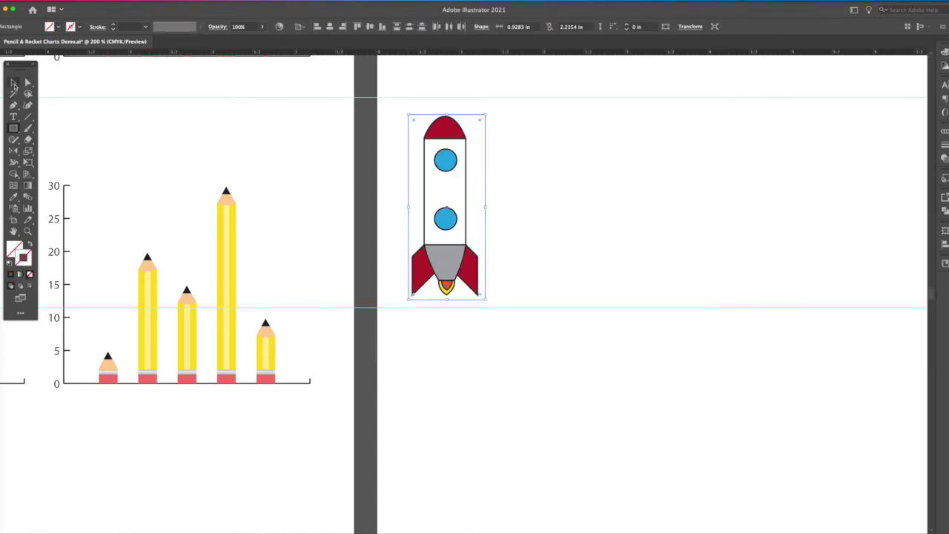
# - Tighten the bounding rectangle around the rocket to about 0.90 by 2.19 in
pyautogui.moveTo(488, 208); pyautogui.dragTo(483, 208)
pyautogui.moveTo(445, 115); pyautogui.dragTo(445, 116)
pyautogui.moveTo(445, 298); pyautogui.dragTo(444, 296)
# - Send the bounding rectangle behind the rocket and leave it with no fill and no stroke
pyautogui.click(11, 265)
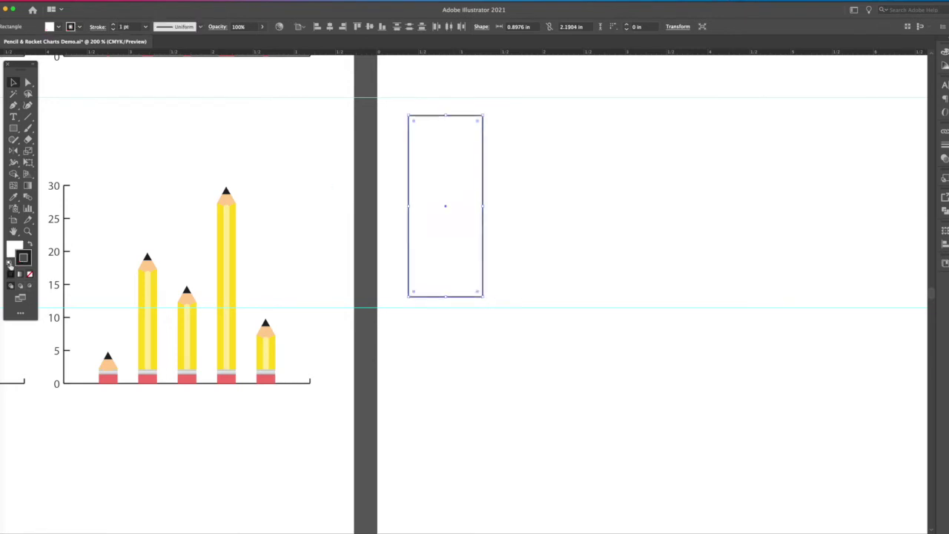
pyautogui.click(72, 2)
pyautogui.moveTo(100, 16)
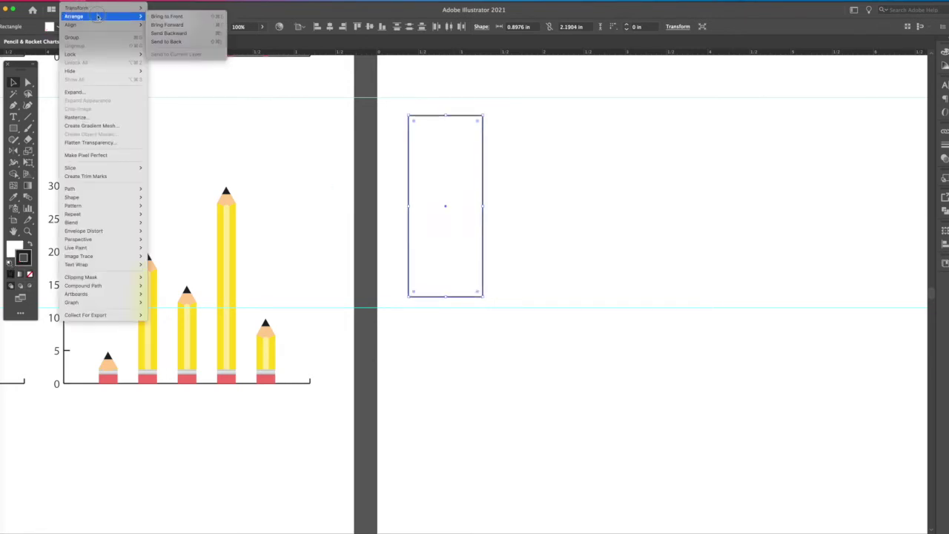
pyautogui.click(185, 42)
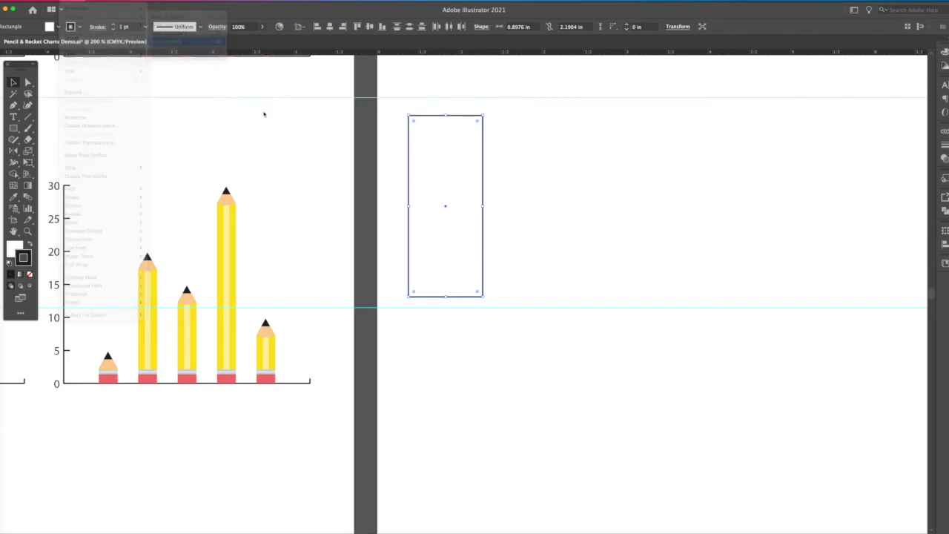
pyautogui.click(29, 273)
pyautogui.click(11, 246)
pyautogui.click(31, 274)
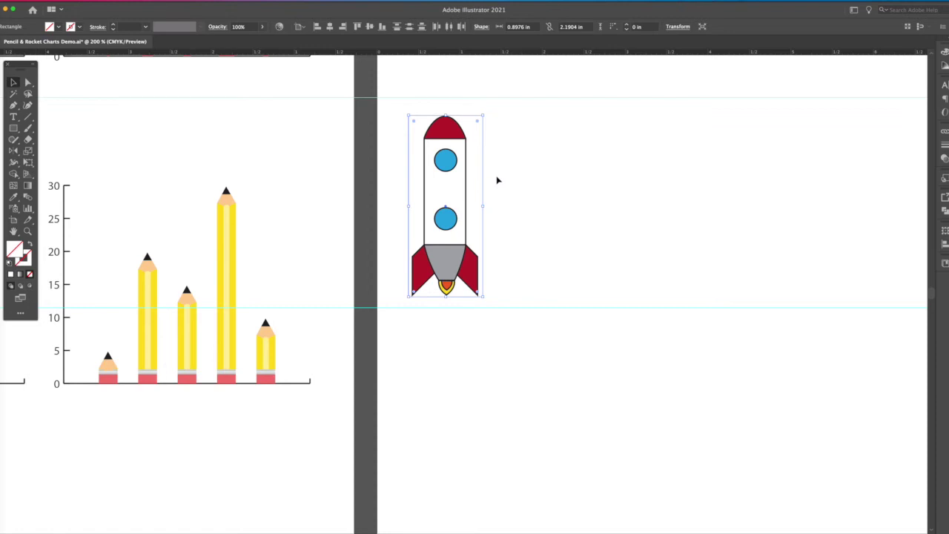
pyautogui.click(552, 154)
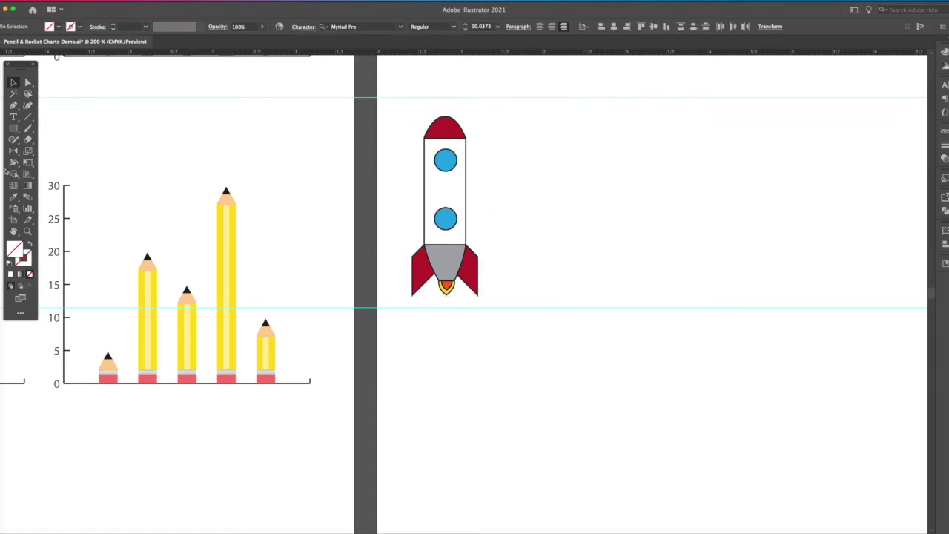
# - Draw a horizontal line about 1.14 in long across the rocket body between the two windows
pyautogui.click(27, 116)
pyautogui.moveTo(399, 190); pyautogui.dragTo(493, 190)
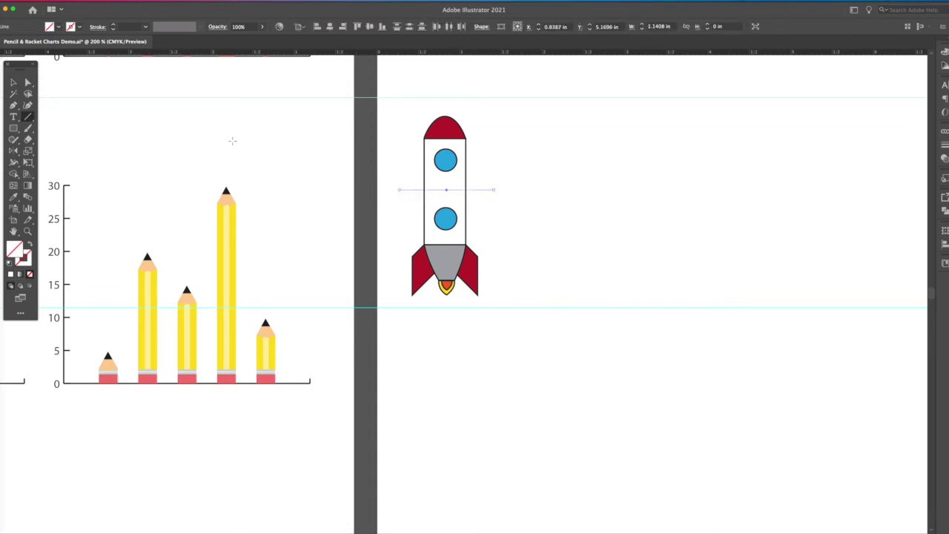
pyautogui.click(14, 82)
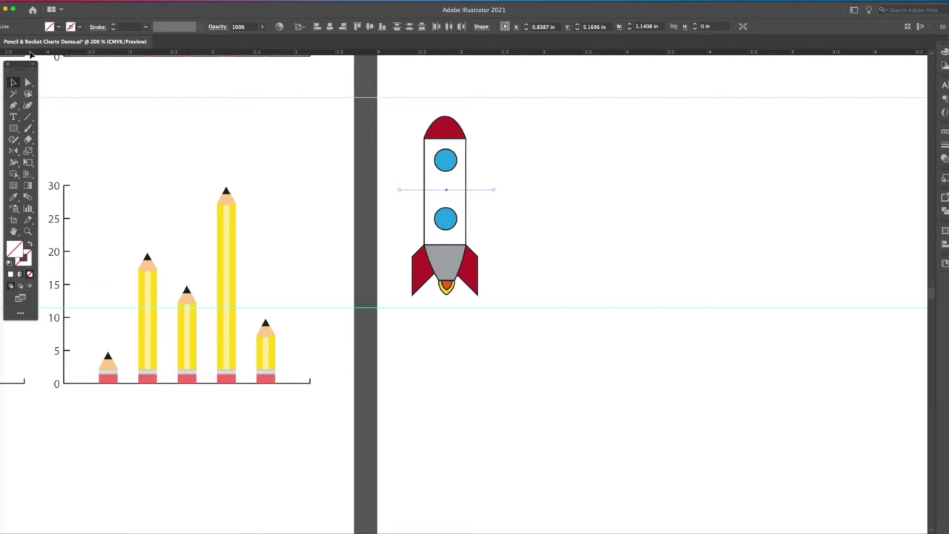
# - Convert the horizontal line across the rocket into a guide
pyautogui.click(27, 83)
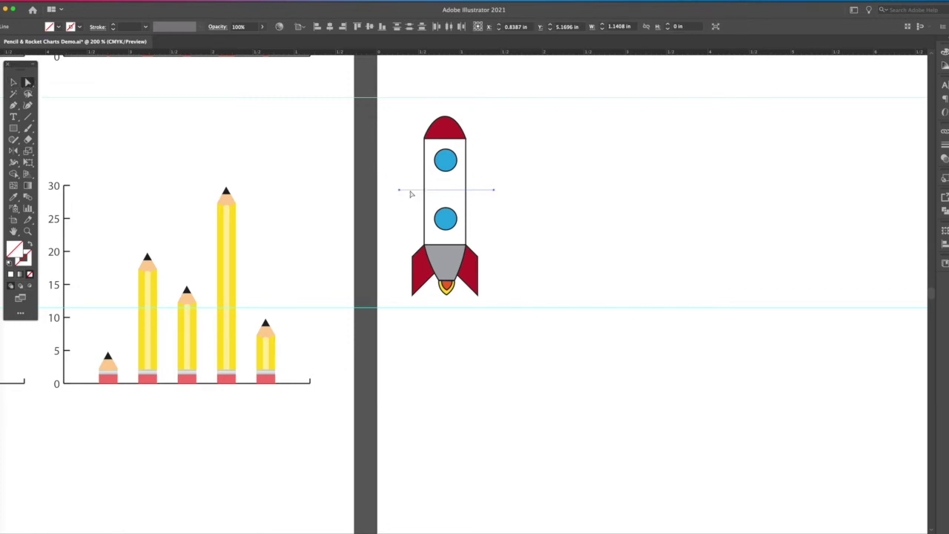
pyautogui.click(158, 2)
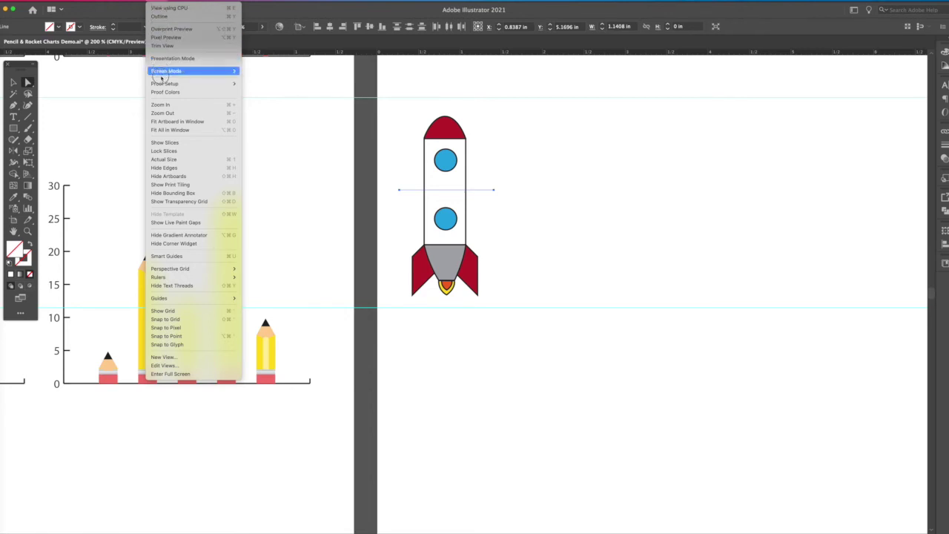
pyautogui.moveTo(164, 298)
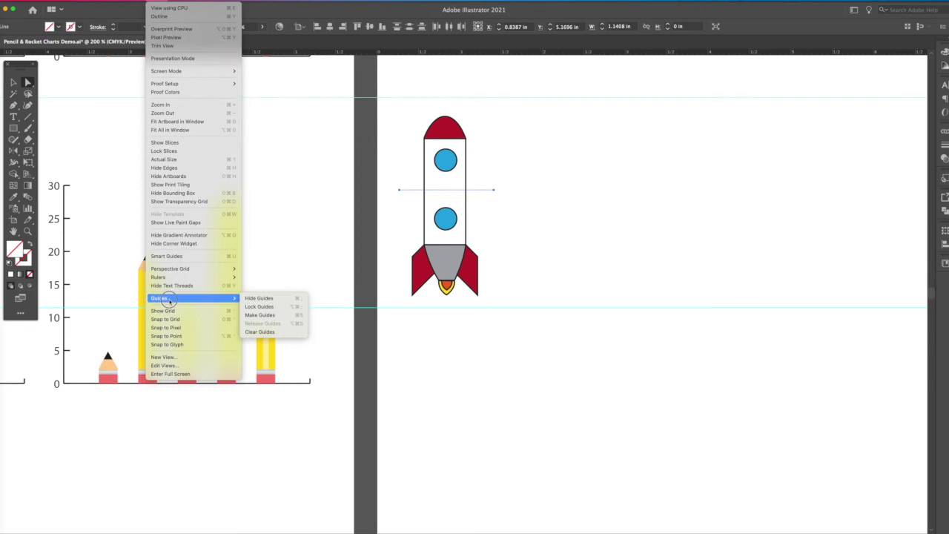
pyautogui.click(257, 318)
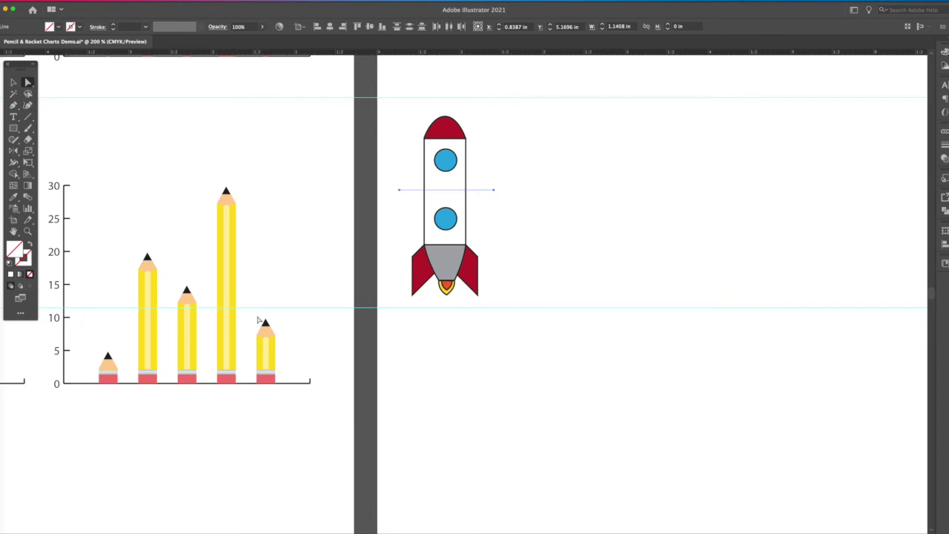
# - Select the whole rocket with its bounding rectangle and guide, and add it as a new graph design
pyautogui.press('v')
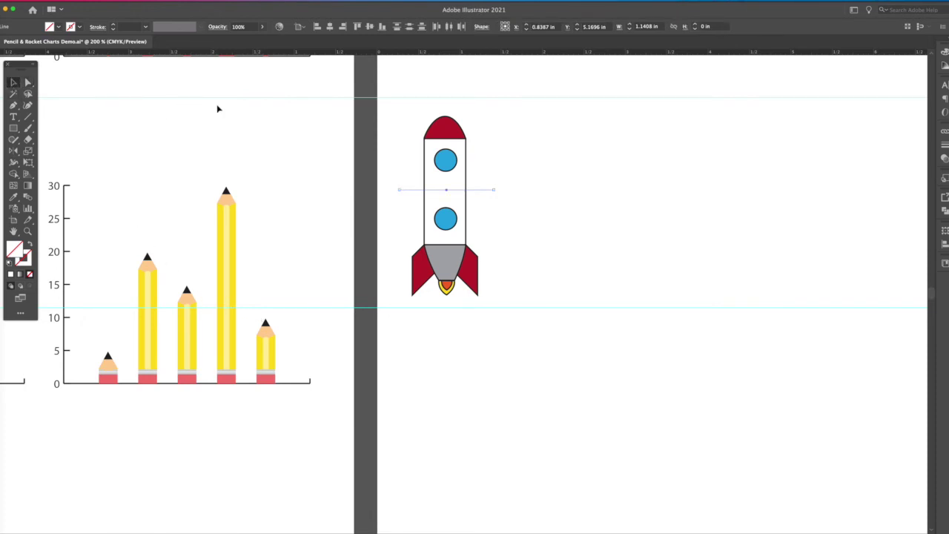
pyautogui.moveTo(384, 106); pyautogui.dragTo(510, 307)
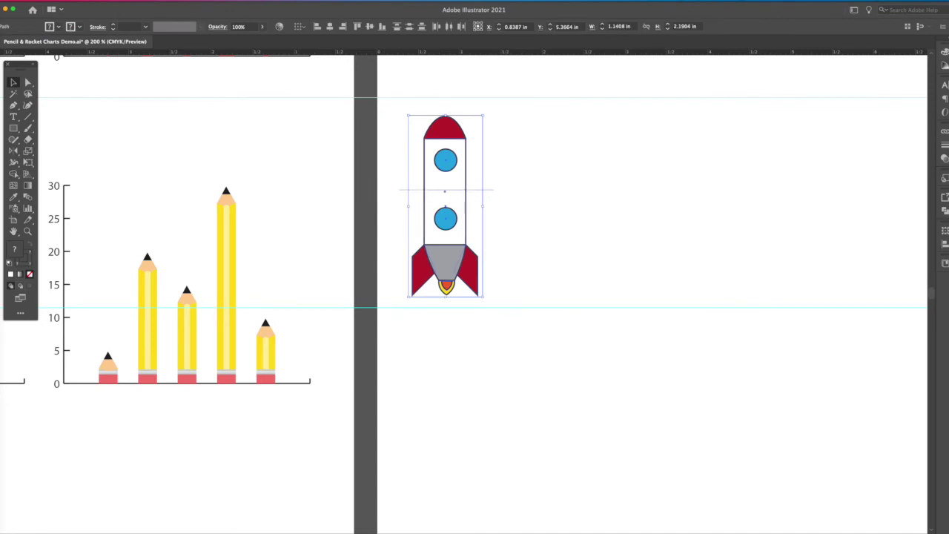
pyautogui.click(74, 1)
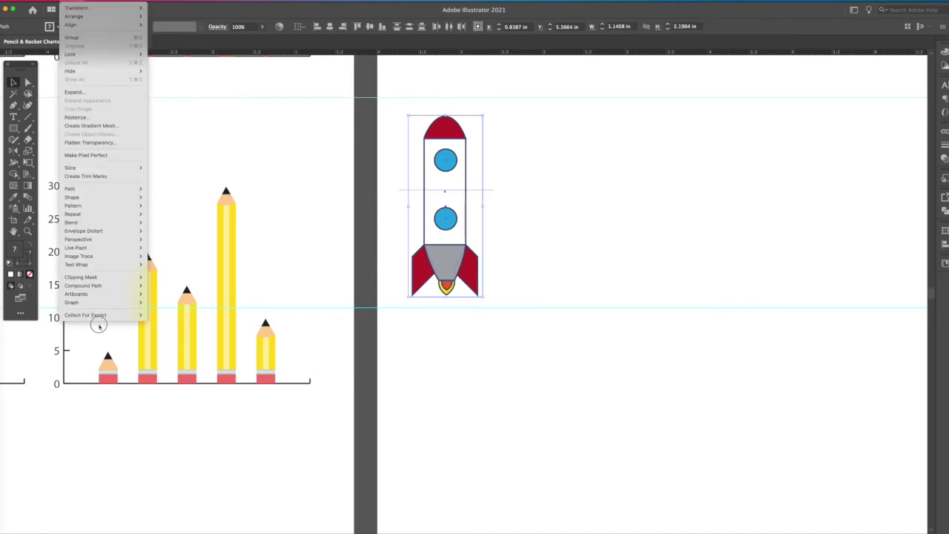
pyautogui.moveTo(101, 304)
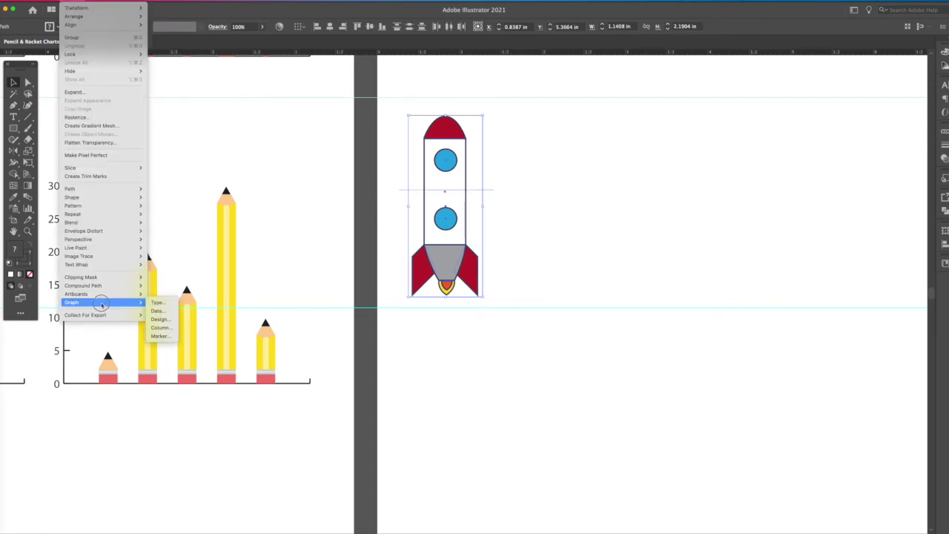
pyautogui.click(161, 319)
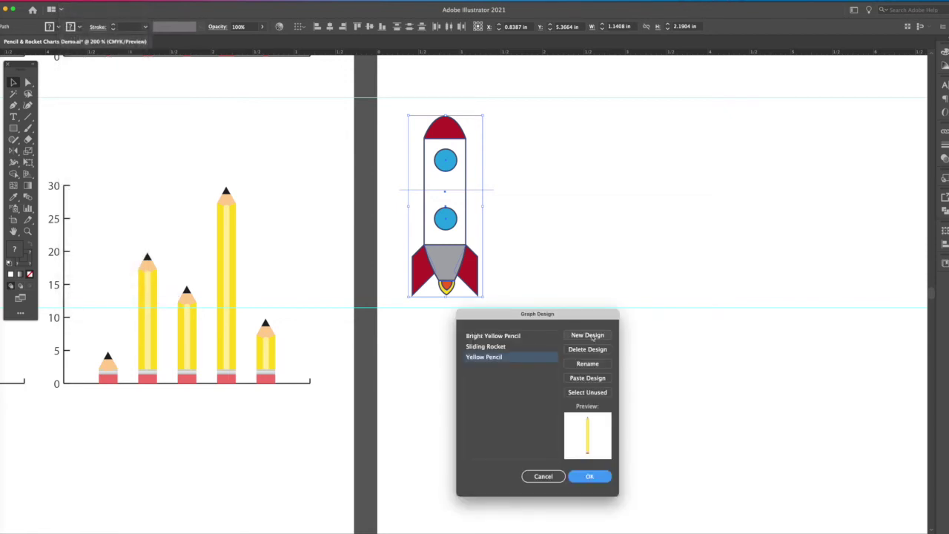
pyautogui.click(592, 336)
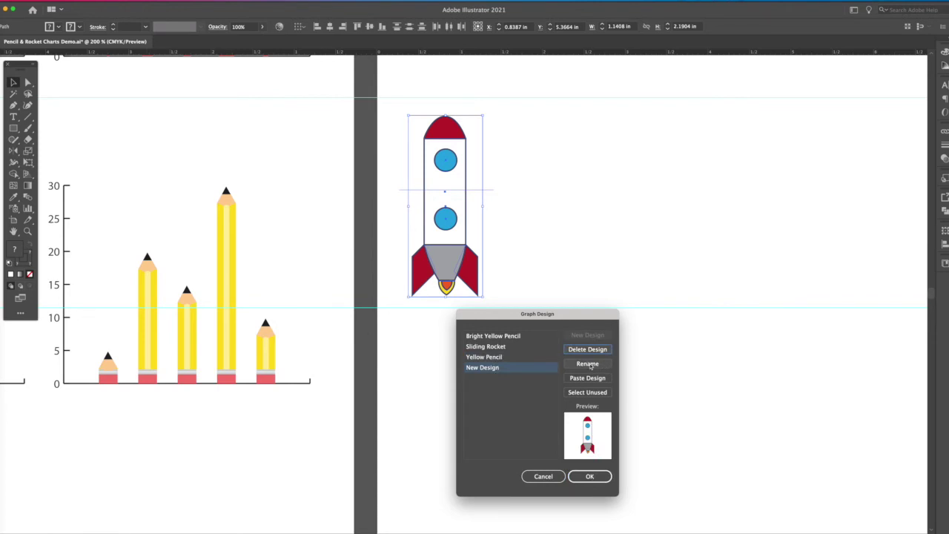
# - Rename the new rocket graph design to "Test Rocket" and accept the design list
pyautogui.click(588, 364)
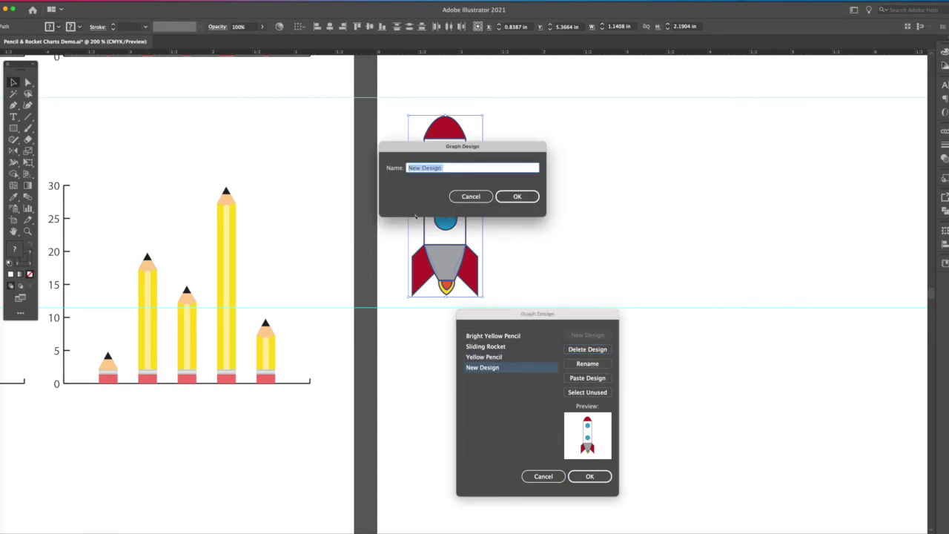
pyautogui.write('Test Rocket')
pyautogui.click(517, 197)
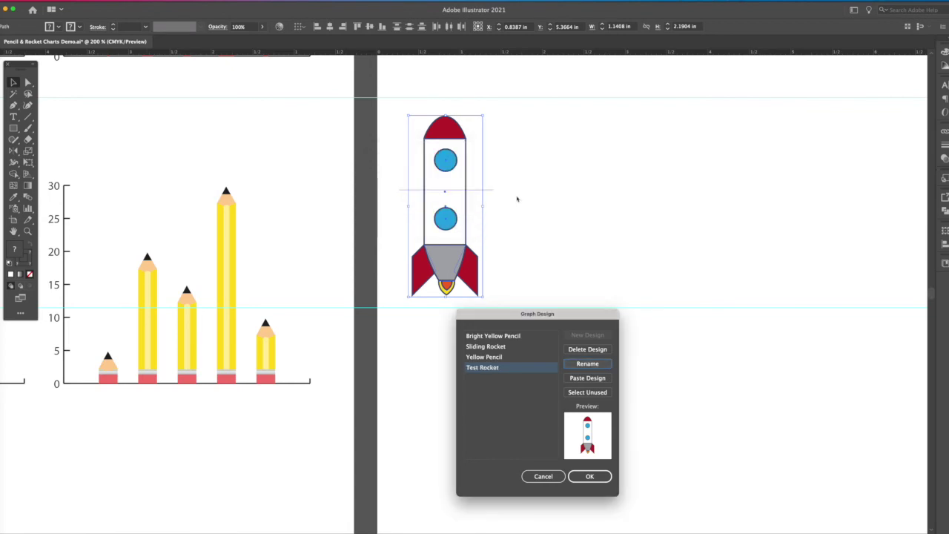
pyautogui.click(588, 477)
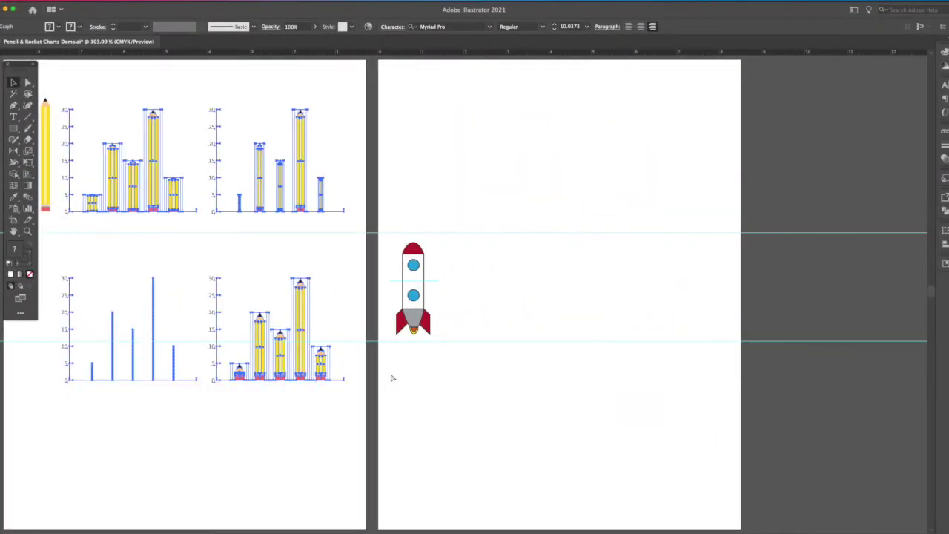
# - Duplicate the four pencil column graphs onto the rocket's artboard, beside the rocket drawing
pyautogui.click(393, 378)
pyautogui.moveTo(304, 375)
pyautogui.mouseDown()
pyautogui.moveTo(664, 367)
pyautogui.moveTo(647, 368)
pyautogui.mouseUp()
pyautogui.click(422, 164)
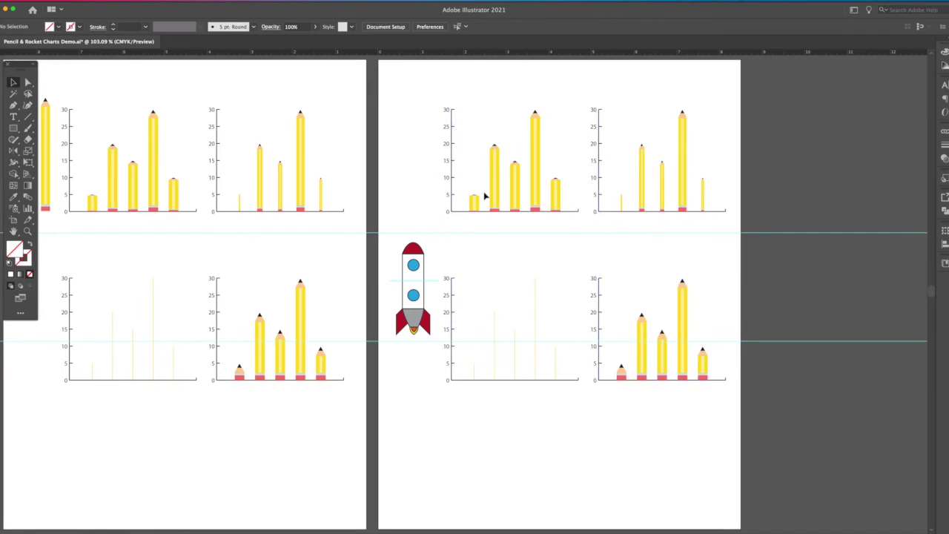
# - Apply the Test Rocket column design to the upper-left copied graph with the Vertically Scaled column type
pyautogui.click(500, 199)
pyautogui.click(46, 2)
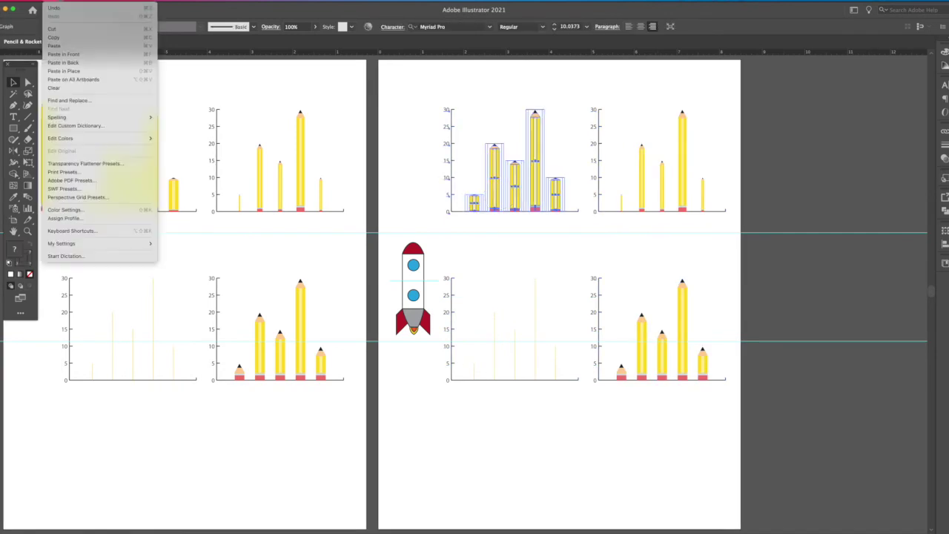
pyautogui.moveTo(71, 1)
pyautogui.moveTo(126, 303)
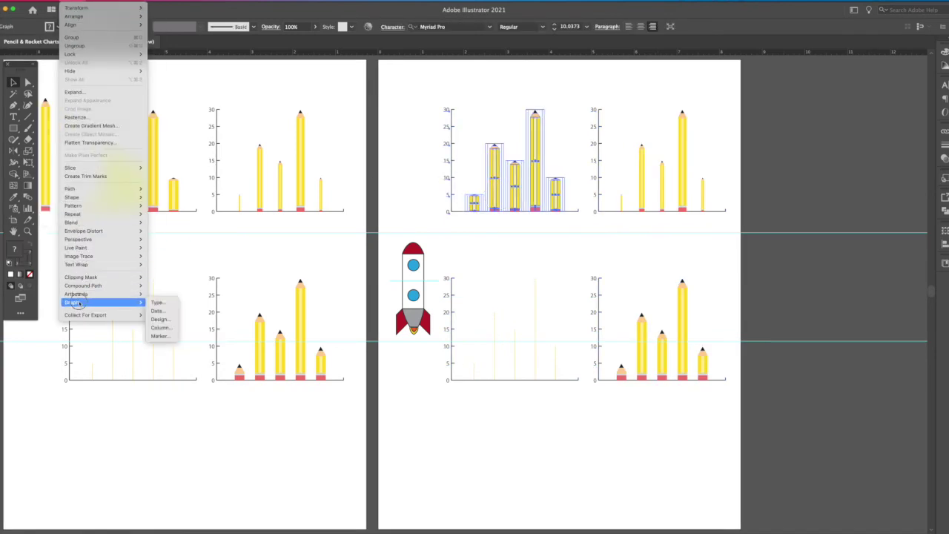
pyautogui.click(159, 327)
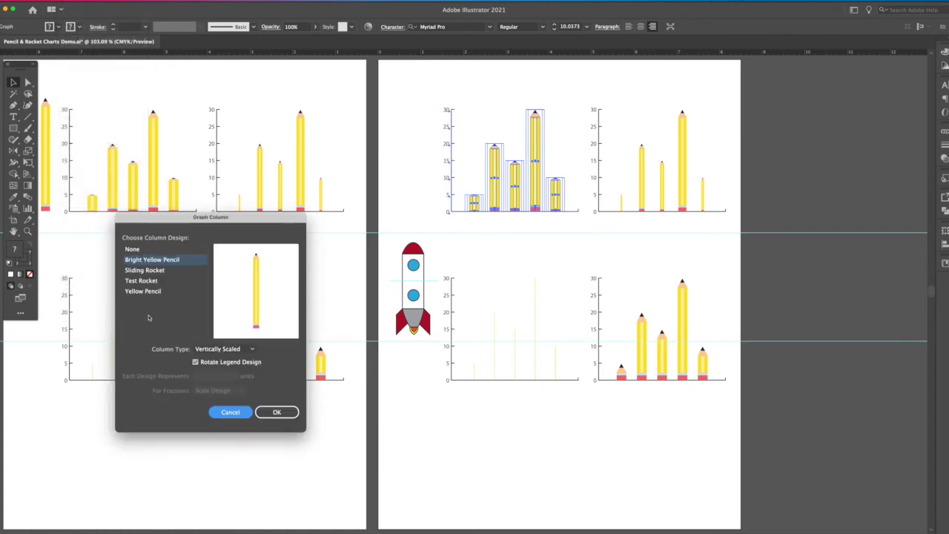
pyautogui.click(141, 280)
pyautogui.click(267, 412)
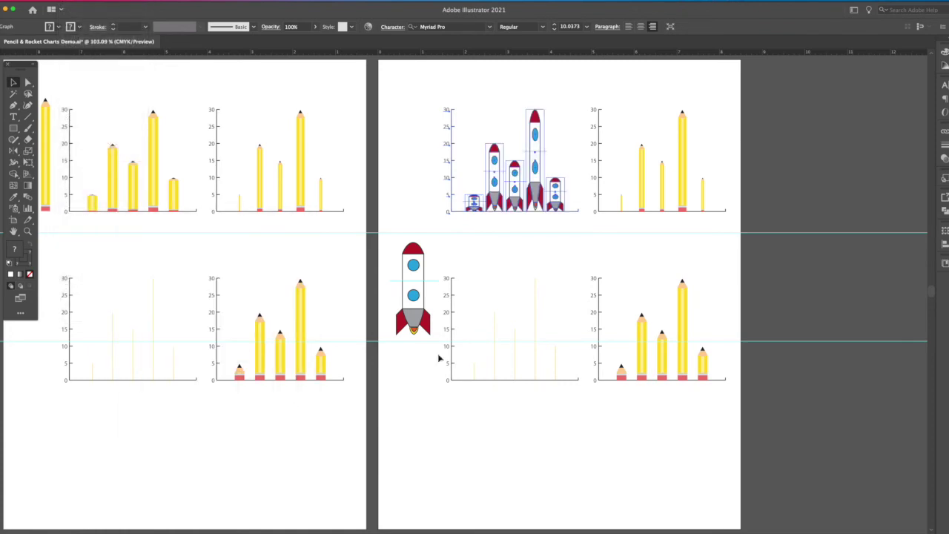
# - Apply the Test Rocket column design to the upper-right copied graph with the Uniformly Scaled column type
pyautogui.click(667, 204)
pyautogui.click(74, 0)
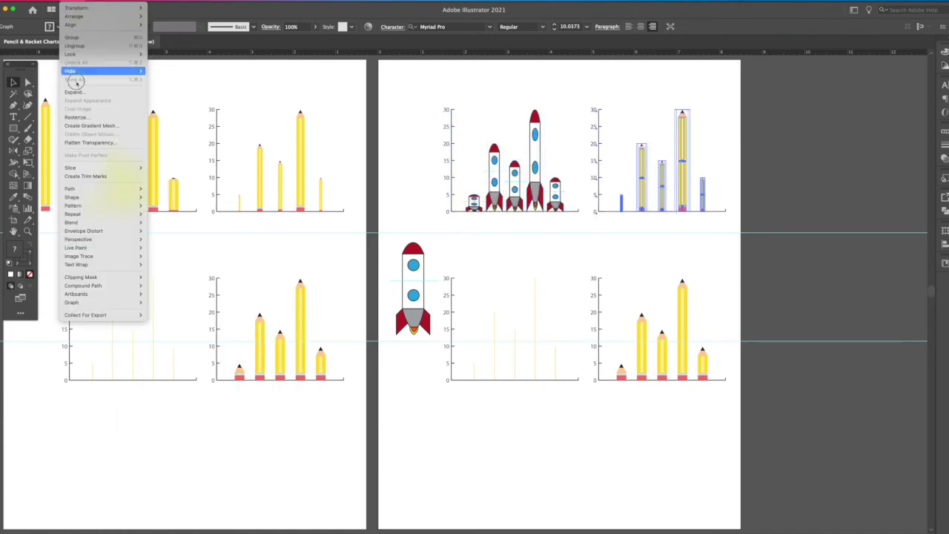
pyautogui.moveTo(75, 304)
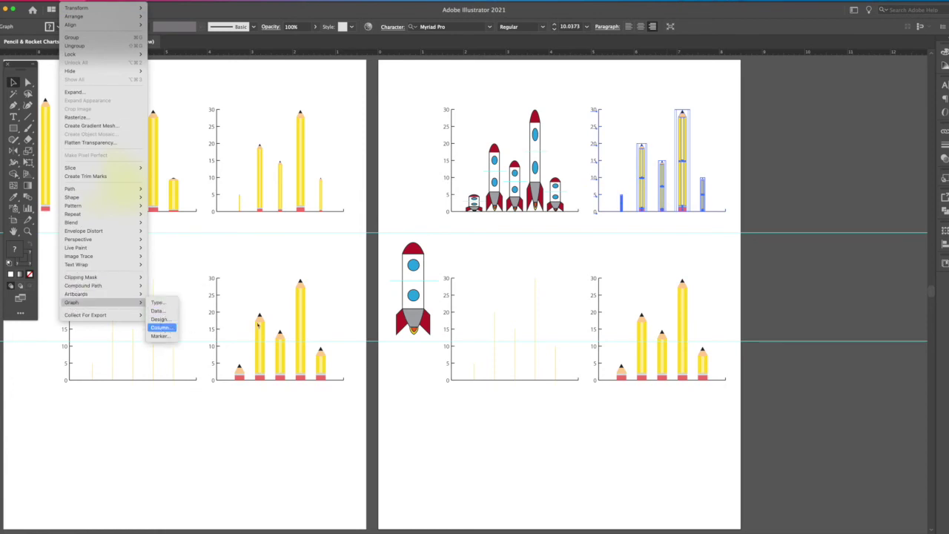
pyautogui.click(162, 327)
pyautogui.click(141, 280)
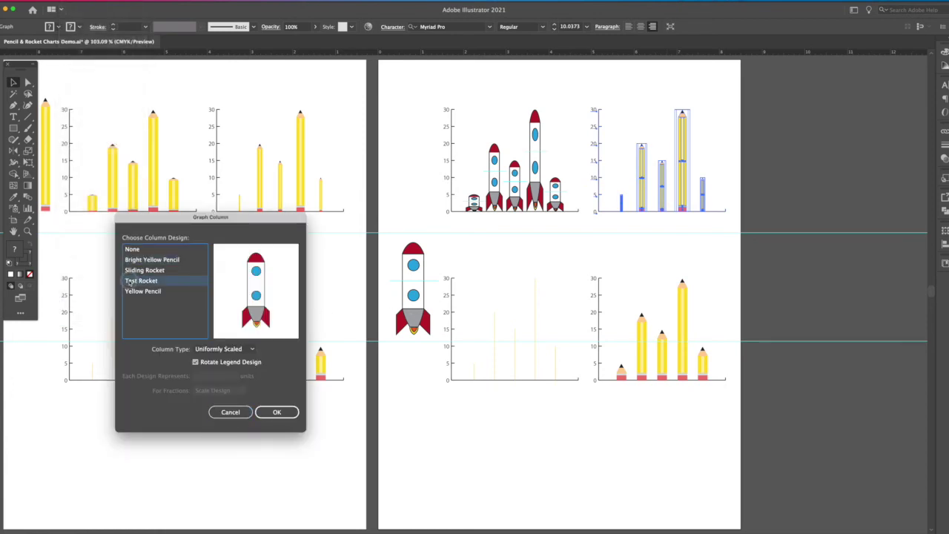
pyautogui.click(277, 412)
pyautogui.click(520, 380)
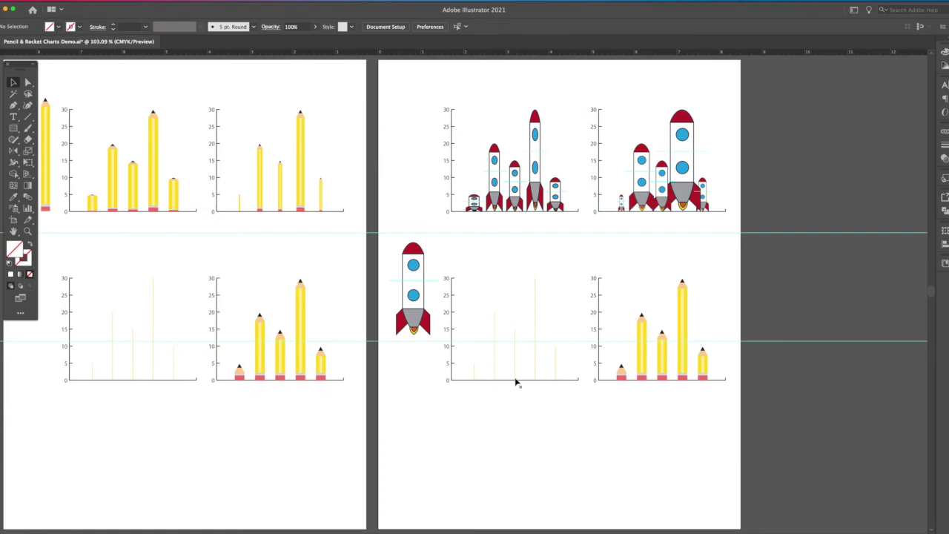
# - Try the Test Rocket design on the lower-left copied graph as Repeating columns with each rocket representing 5 units
pyautogui.click(517, 380)
pyautogui.click(70, 0)
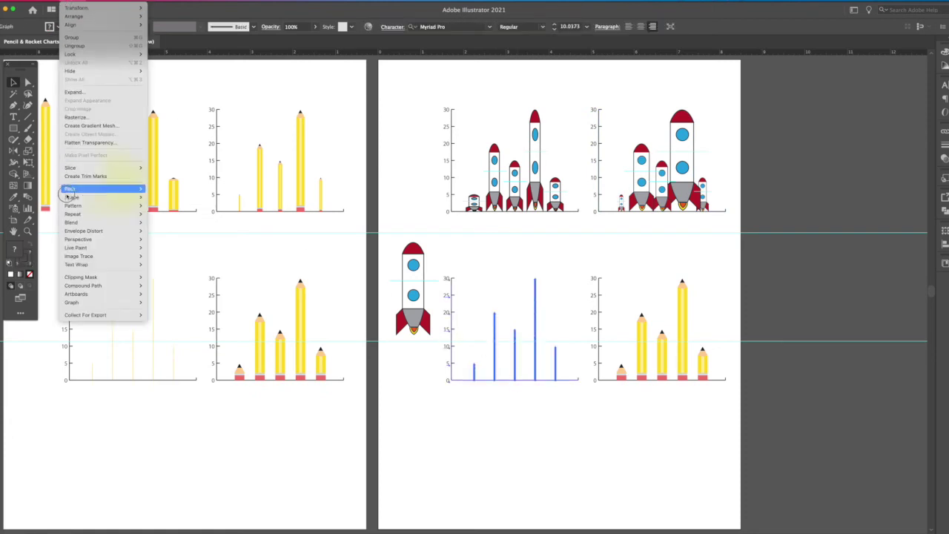
pyautogui.moveTo(69, 303)
pyautogui.click(159, 327)
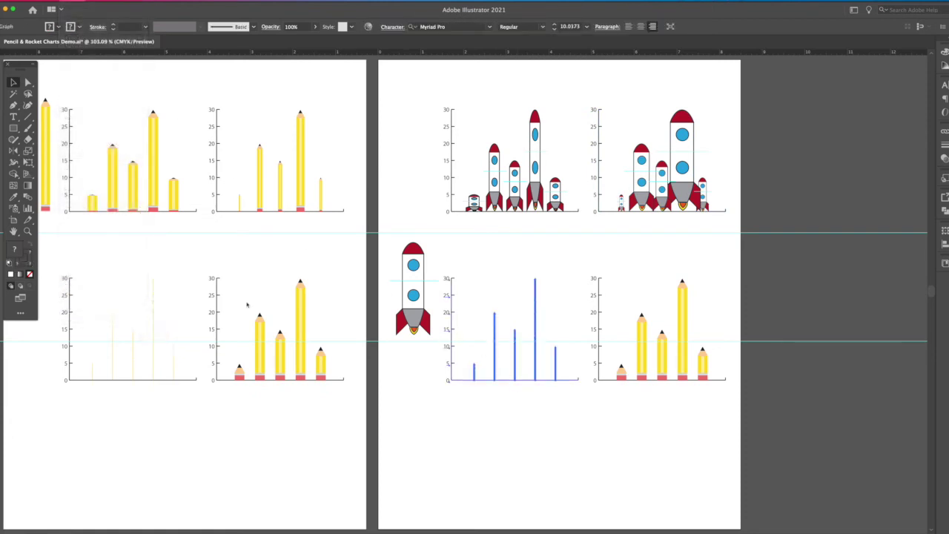
pyautogui.click(145, 281)
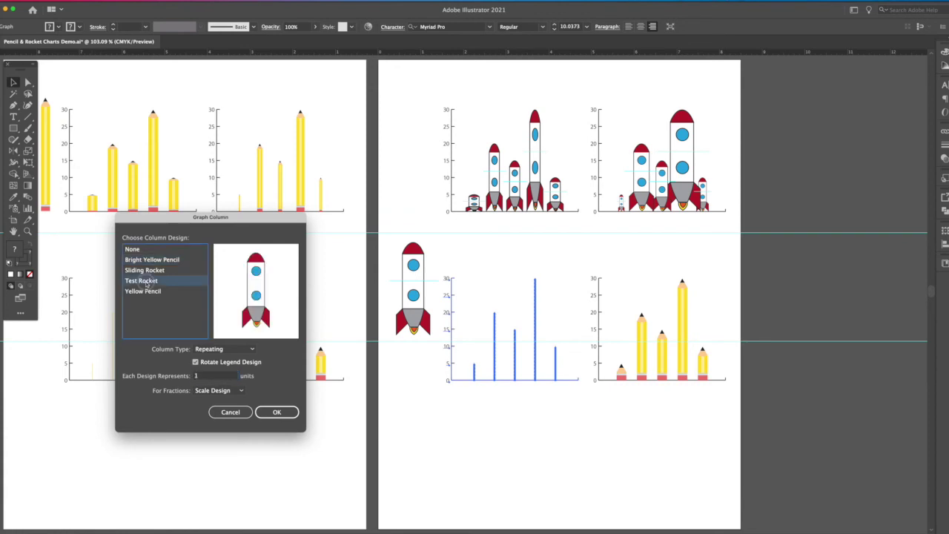
pyautogui.doubleClick(208, 377)
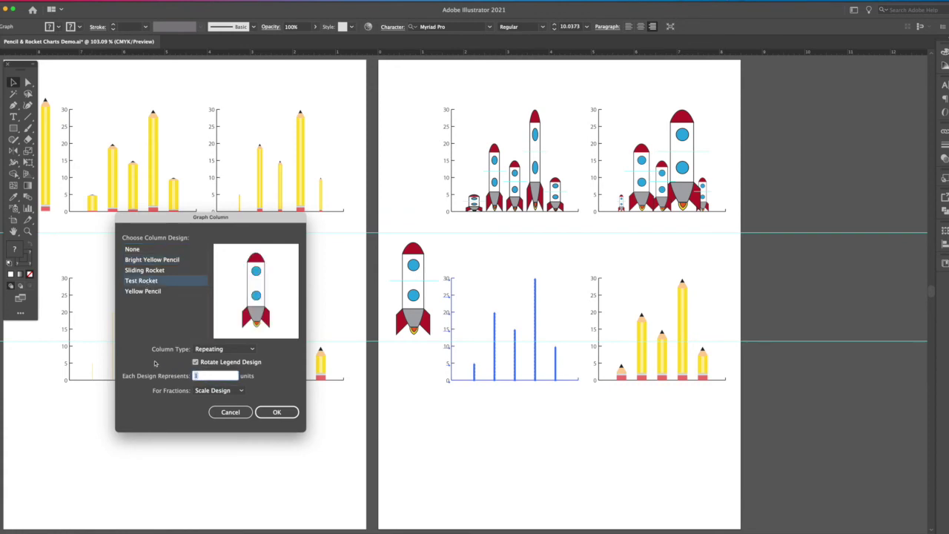
pyautogui.click(275, 411)
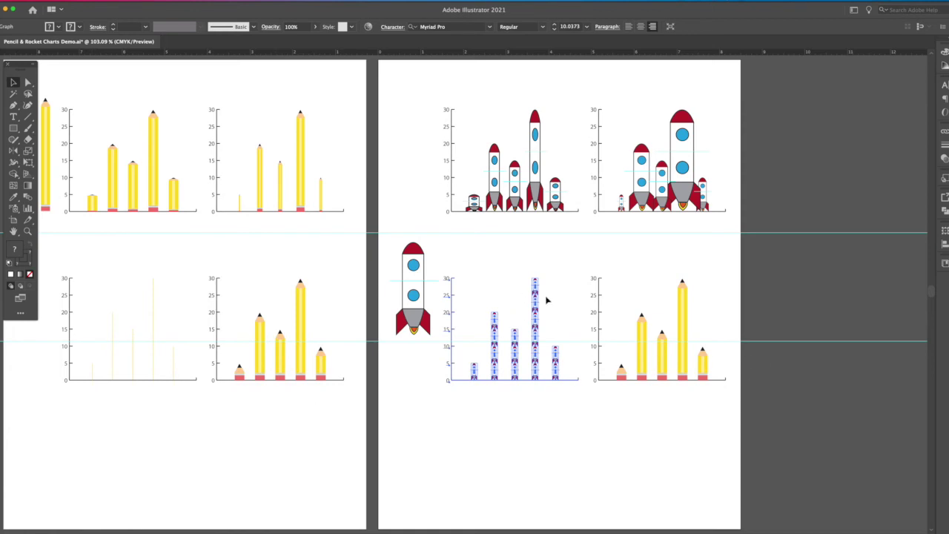
pyautogui.click(527, 356)
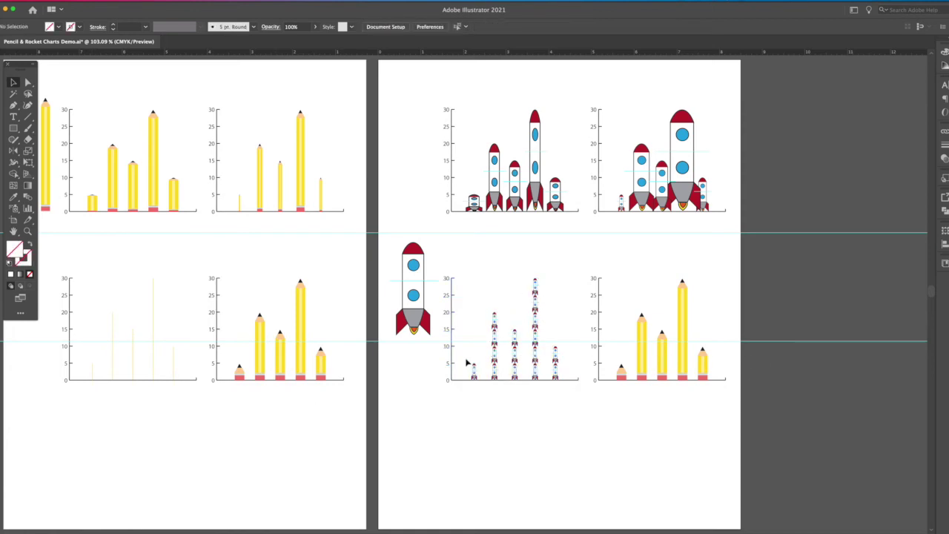
pyautogui.press('super+z')
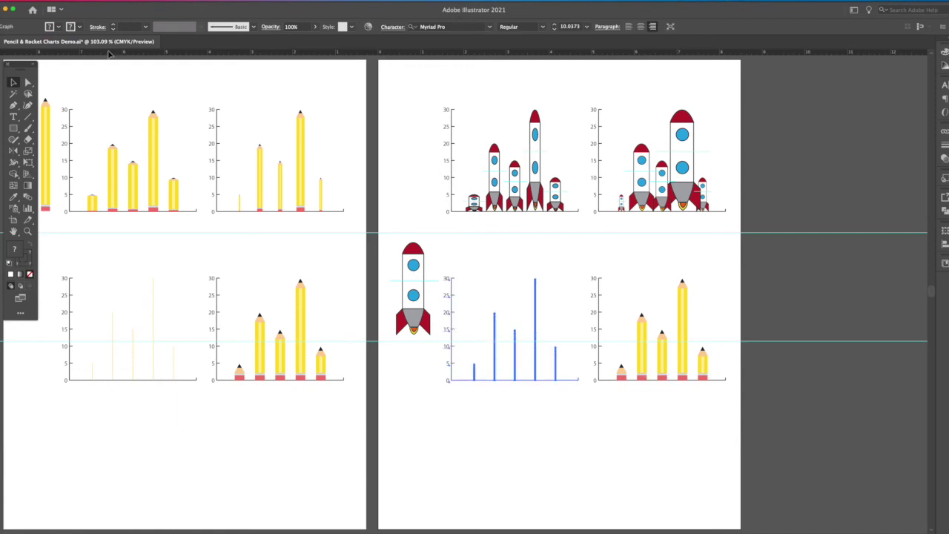
# - Apply the Test Rocket design to the lower-left copied graph as Repeating columns, each rocket representing 10 units
pyautogui.click(74, 1)
pyautogui.moveTo(74, 303)
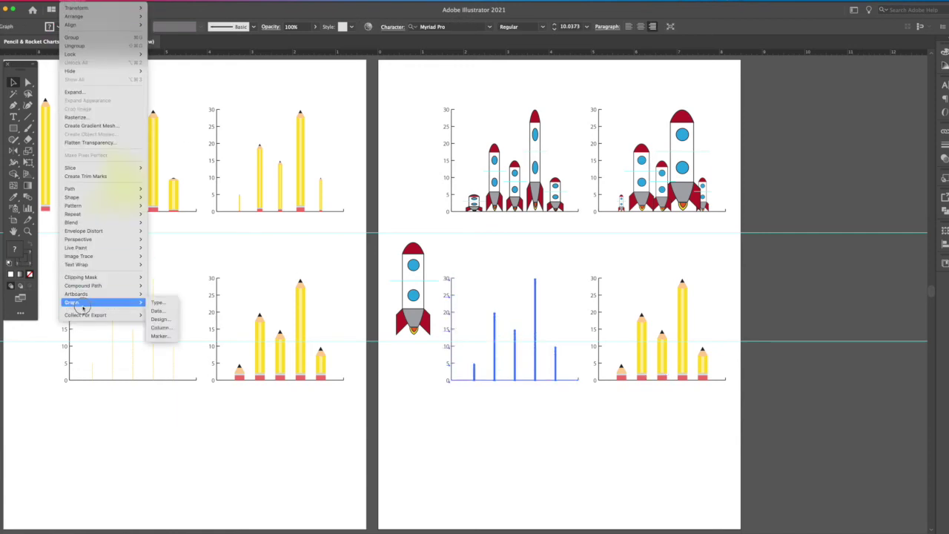
pyautogui.click(171, 329)
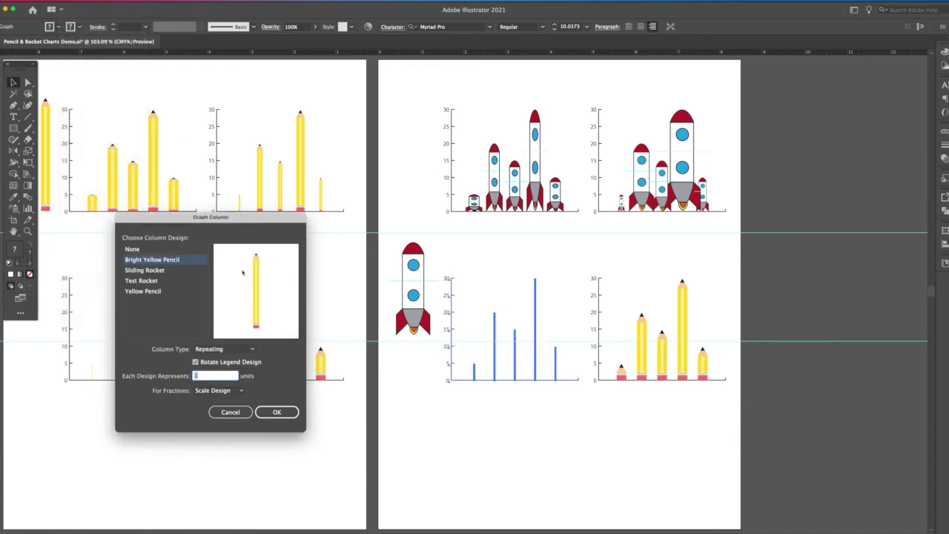
pyautogui.click(152, 281)
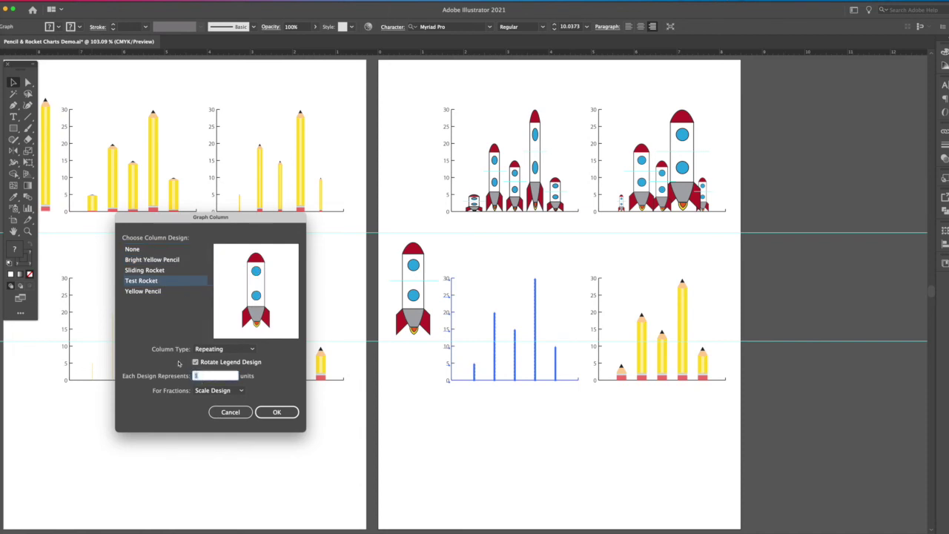
pyautogui.click(277, 413)
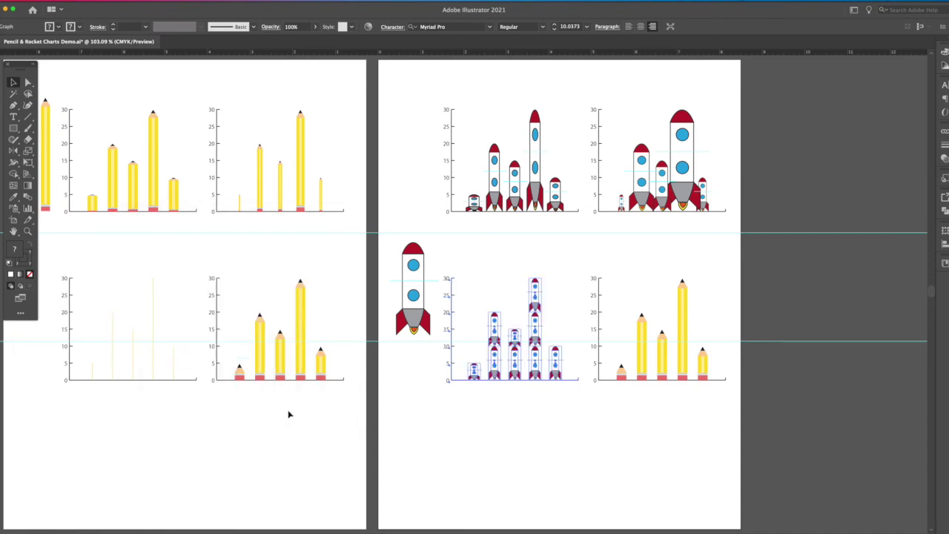
pyautogui.click(527, 424)
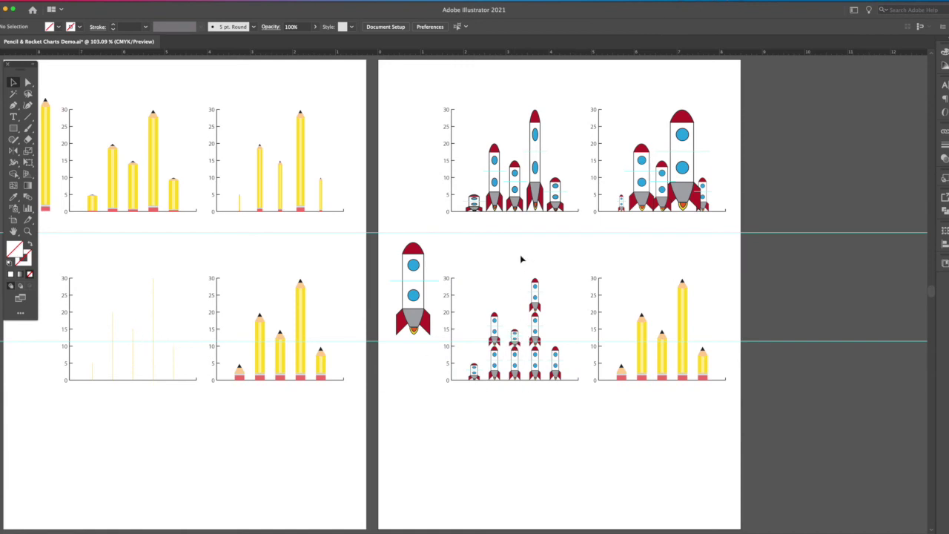
# - Apply the Test Rocket column design to the lower-right copied graph with the Sliding column type
pyautogui.click(537, 363)
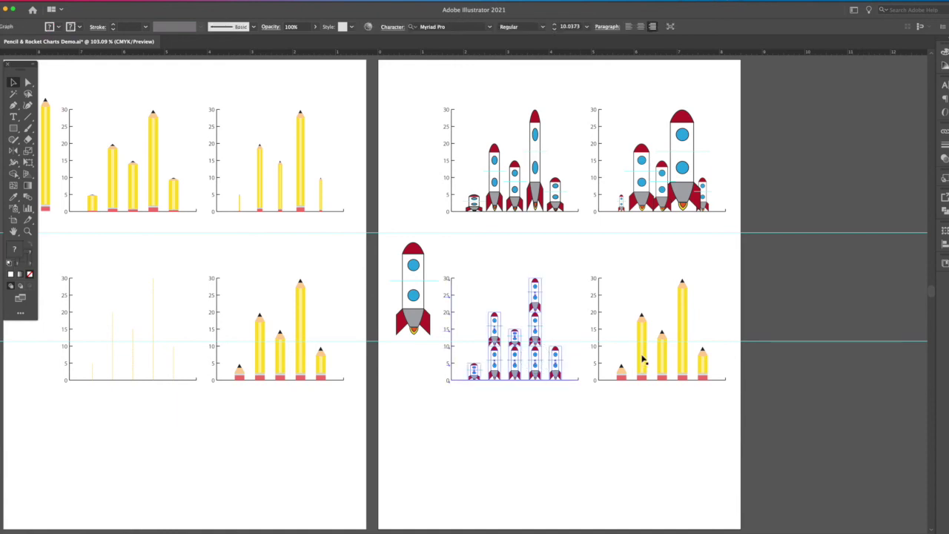
pyautogui.hscroll(-10, 131, 362)
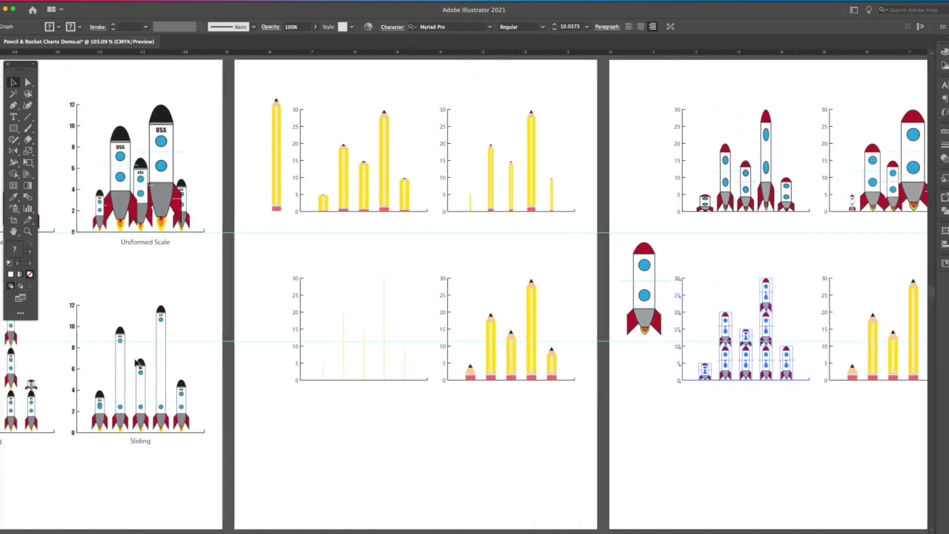
pyautogui.hscroll(10, 136, 362)
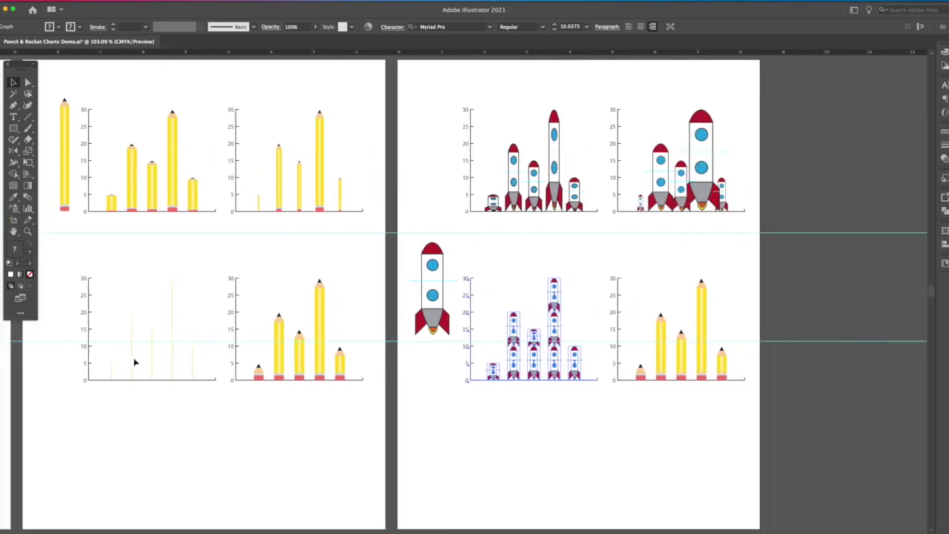
pyautogui.click(599, 364)
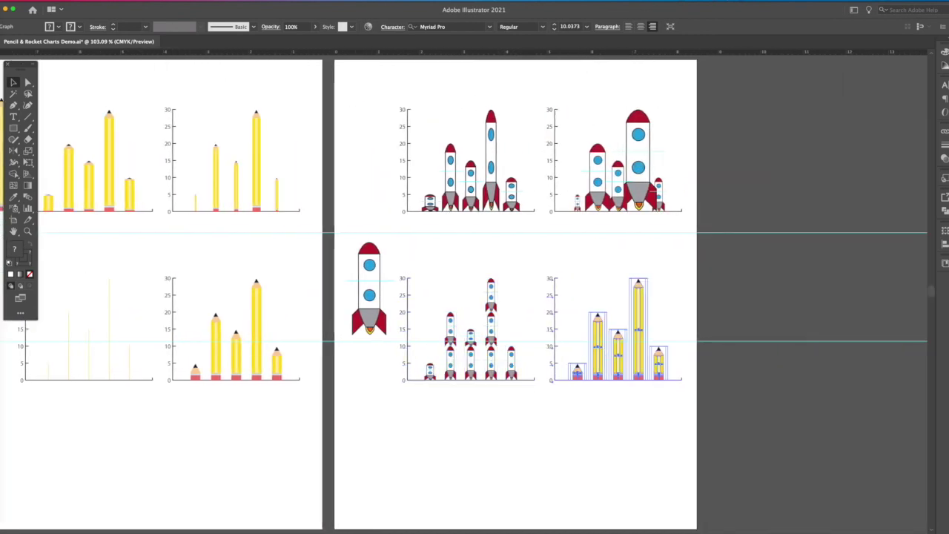
pyautogui.click(73, 1)
pyautogui.click(72, 94)
pyautogui.moveTo(72, 302)
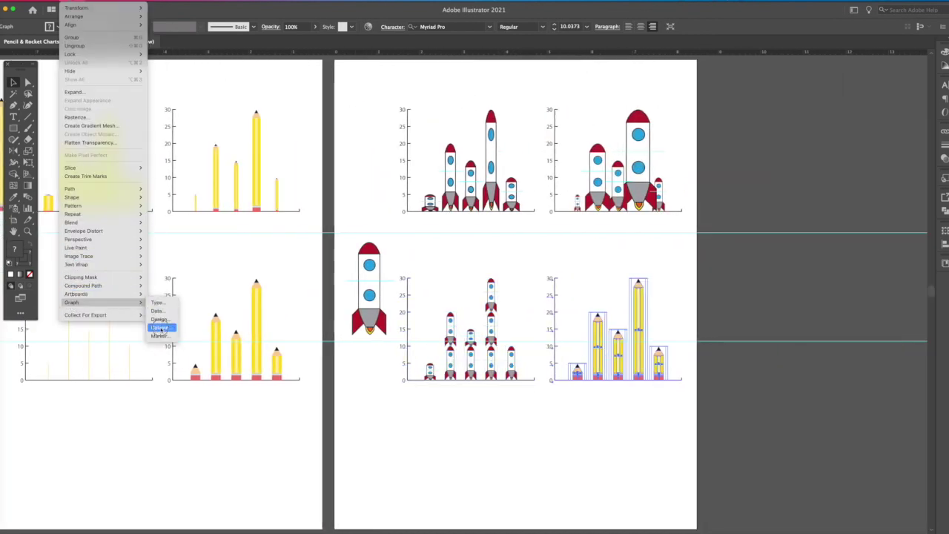
pyautogui.click(160, 322)
pyautogui.click(153, 281)
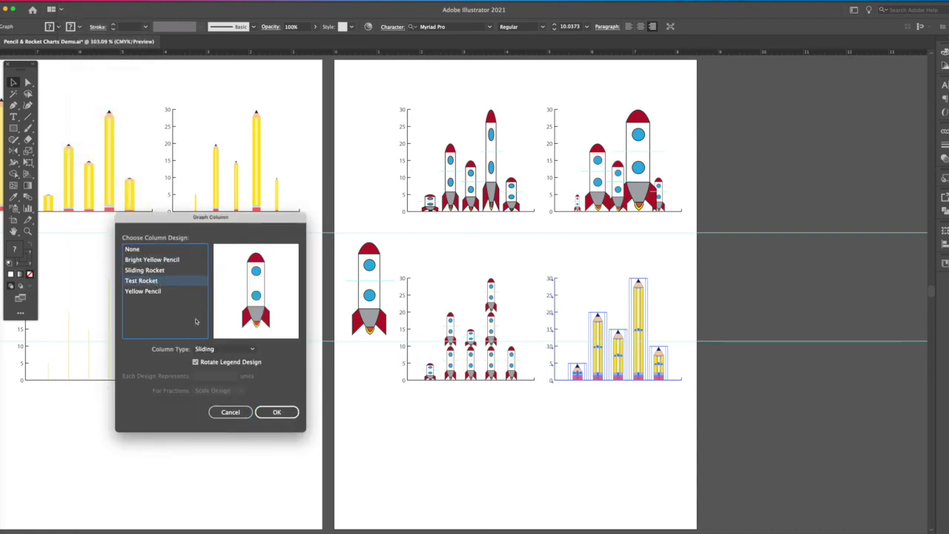
pyautogui.click(277, 412)
pyautogui.click(462, 451)
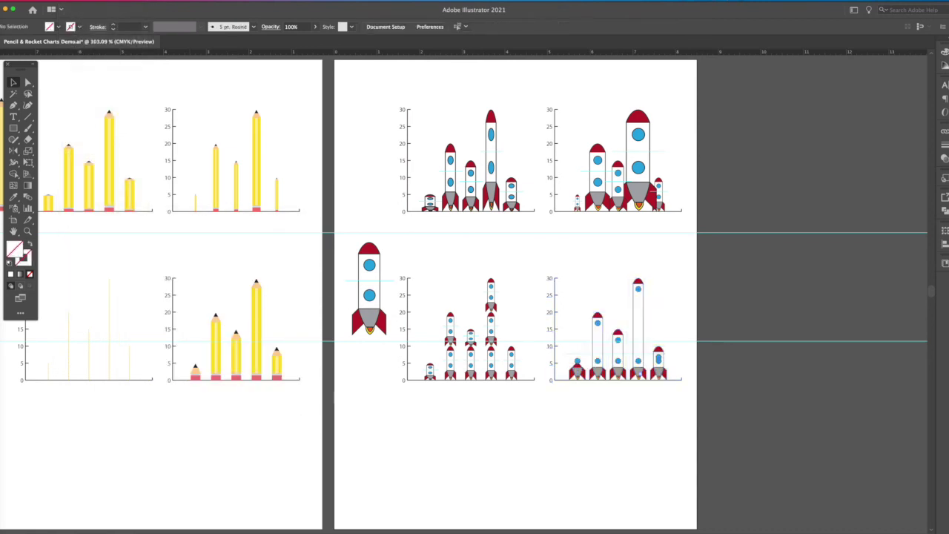